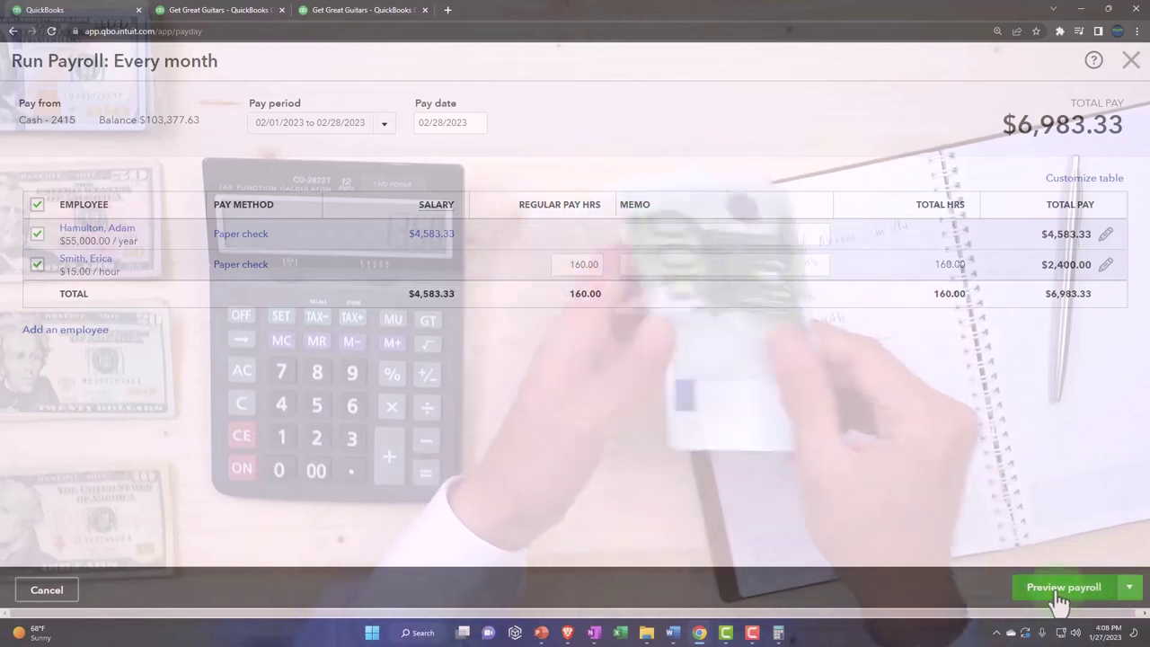
# Step: Preview the monthly payroll for both employees and open the payroll details report in a maximized window
pyautogui.click(1060, 588)
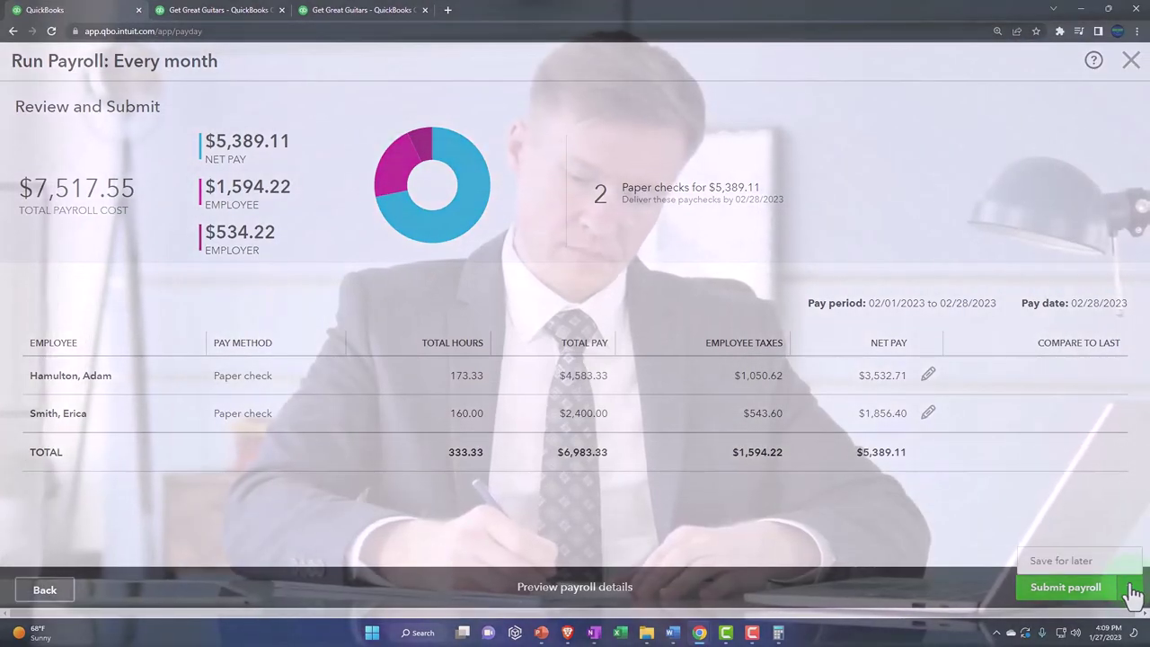
pyautogui.click(1071, 590)
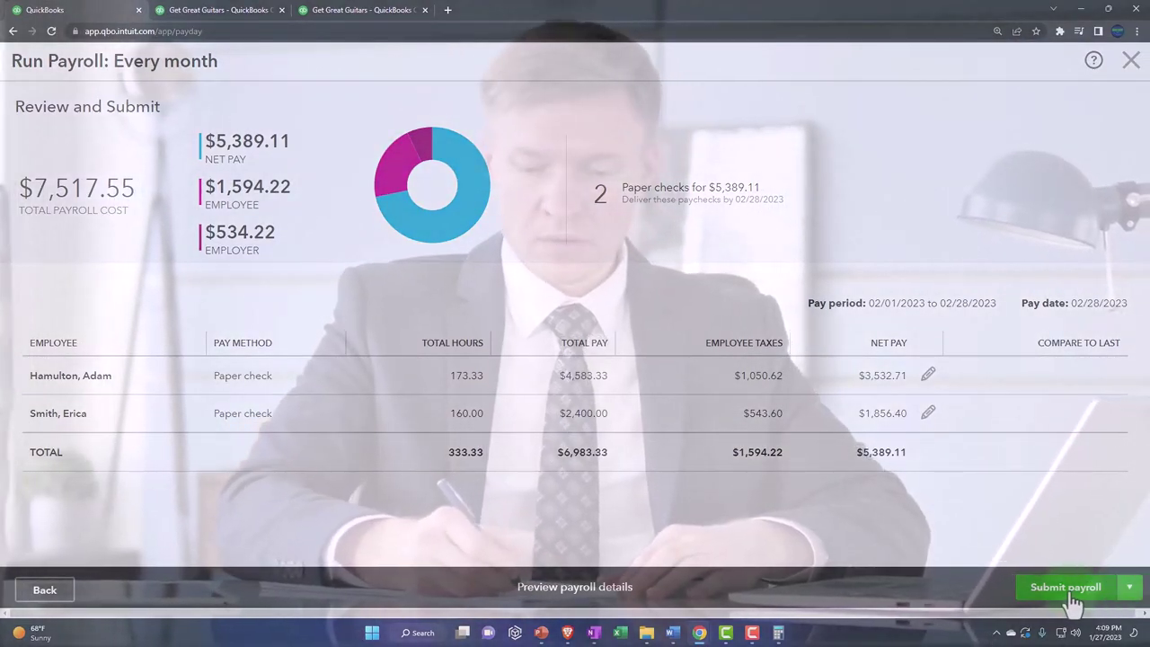
pyautogui.click(575, 588)
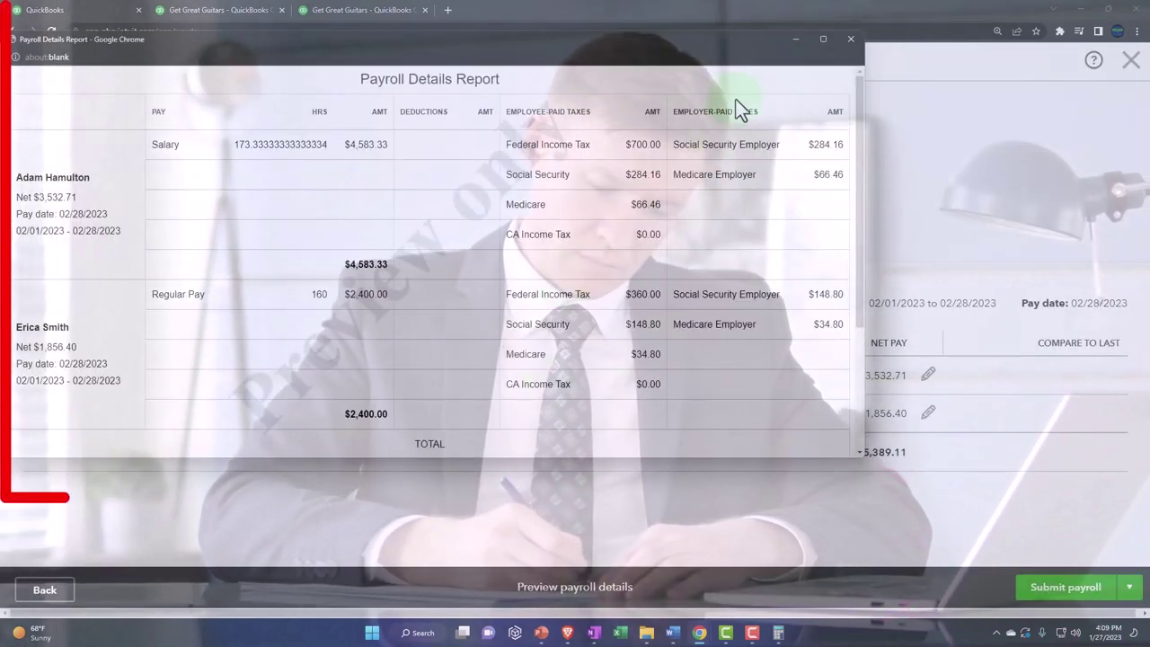
pyautogui.click(823, 40)
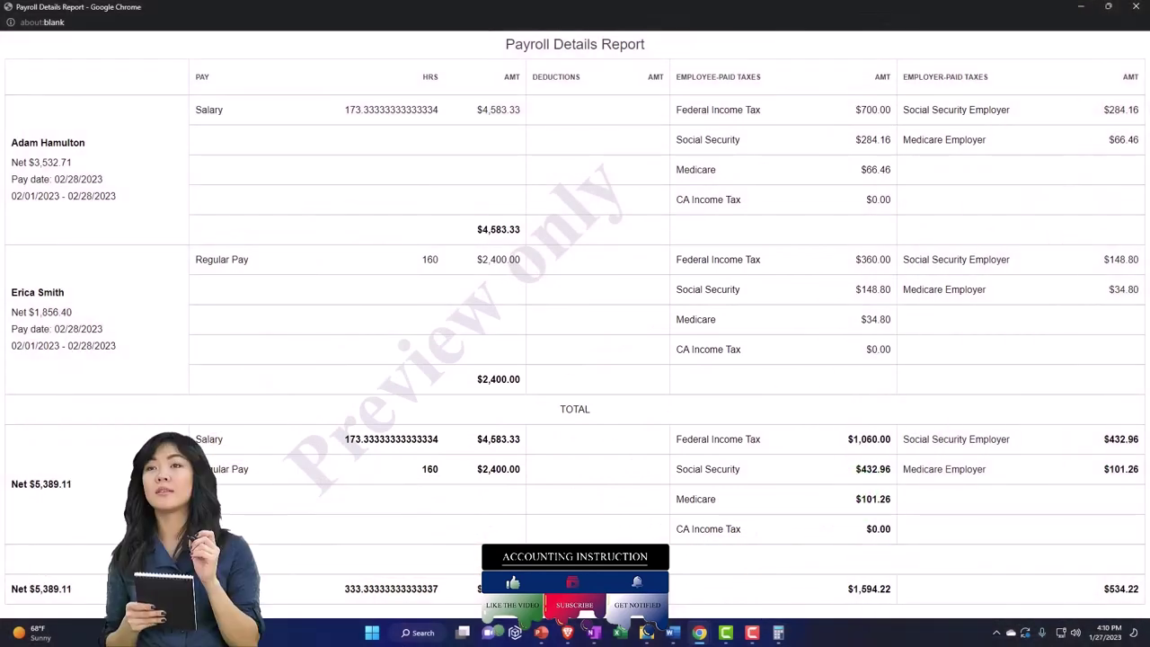
# Step: Use the calculator over the report to add the 4,583.33 salary and the 2,400 regular pay
pyautogui.moveTo(1142, 297); pyautogui.dragTo(794, 231)
pyautogui.click(775, 269)
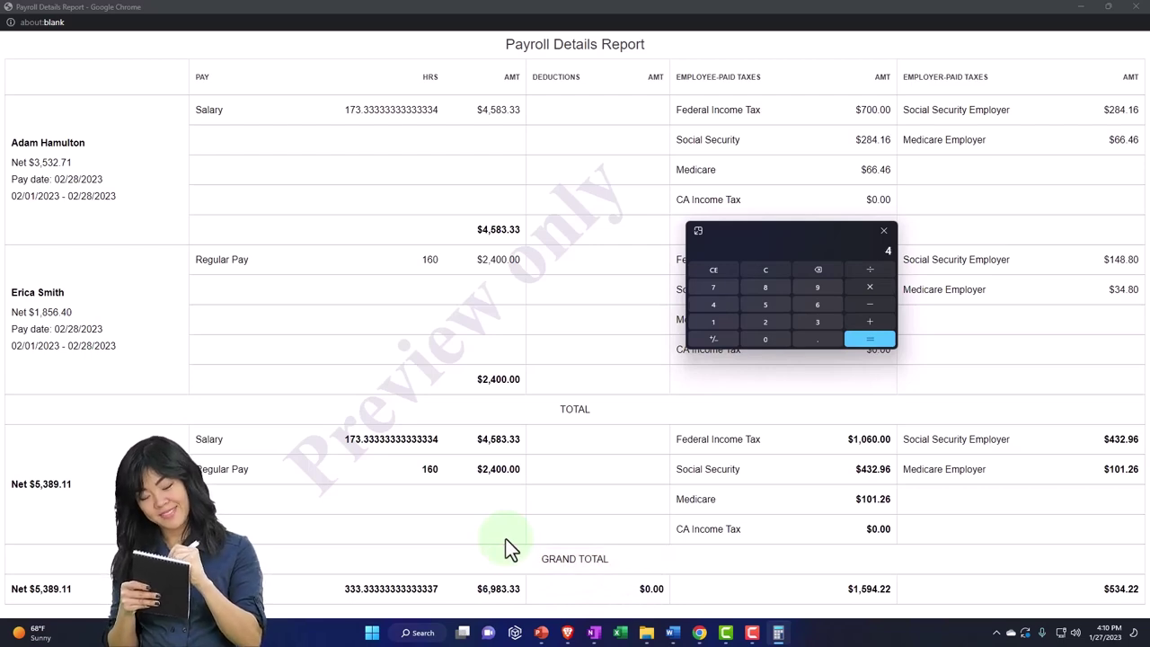
pyautogui.write('33')
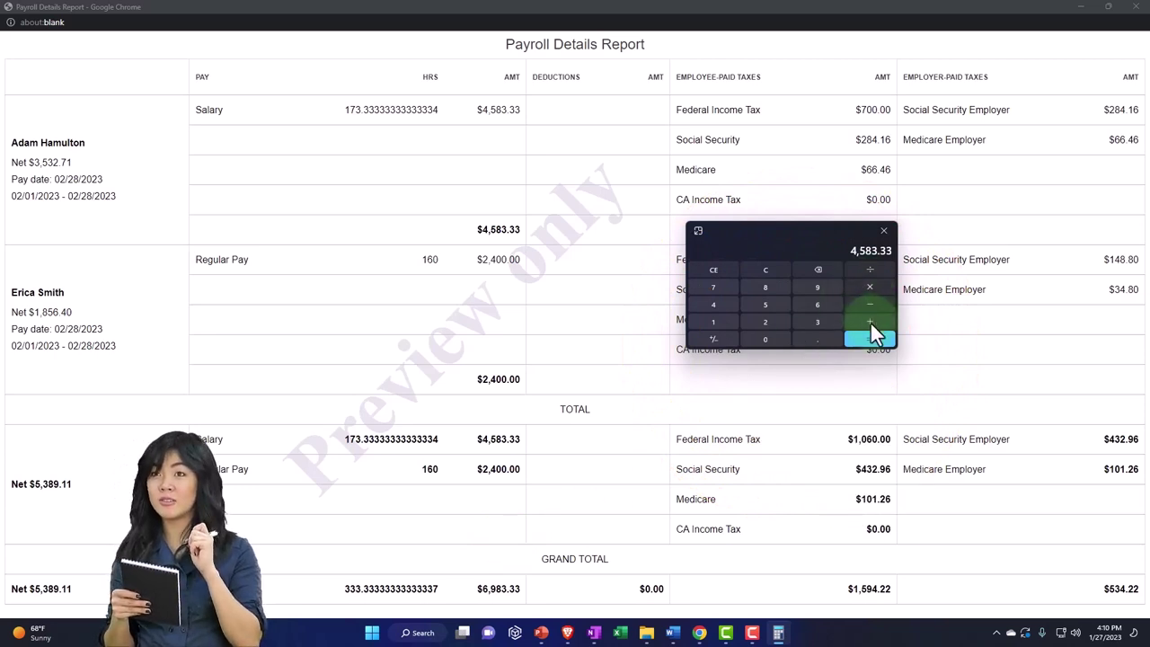
pyautogui.write('+24')
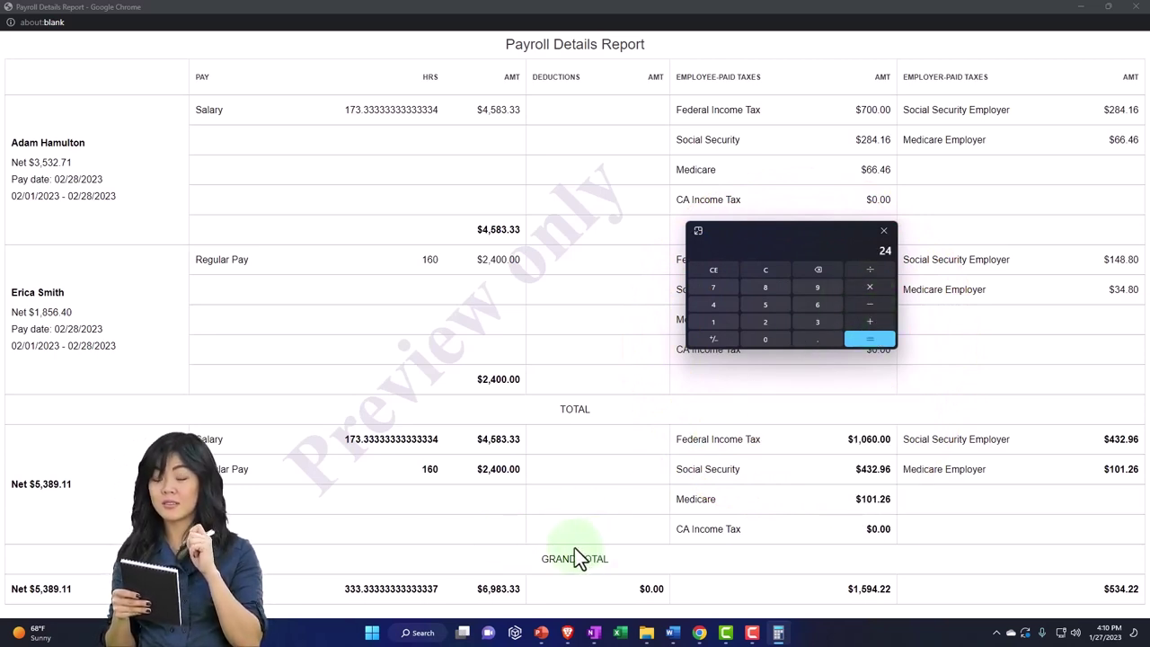
pyautogui.write('00')
pyautogui.press('Return')
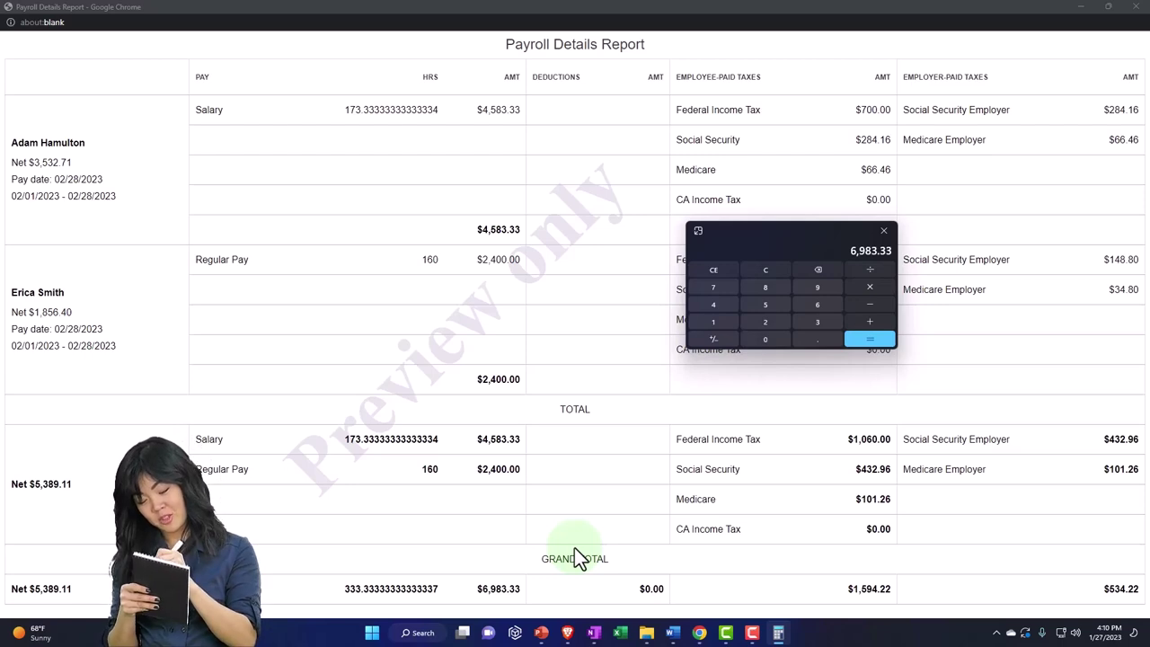
# Step: Calculate net pay as 4,583.33 plus 2,400, minus federal income tax 1,060, Social Security 432.96 and Medicare 101.26
pyautogui.write('0+432')
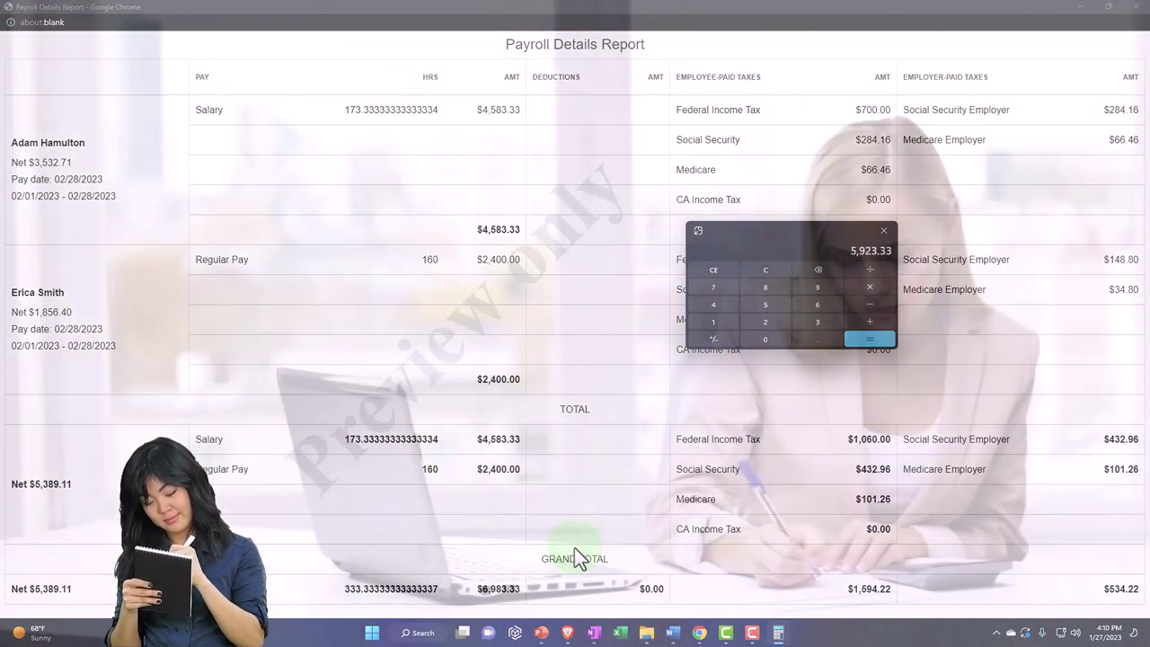
pyautogui.write('-')
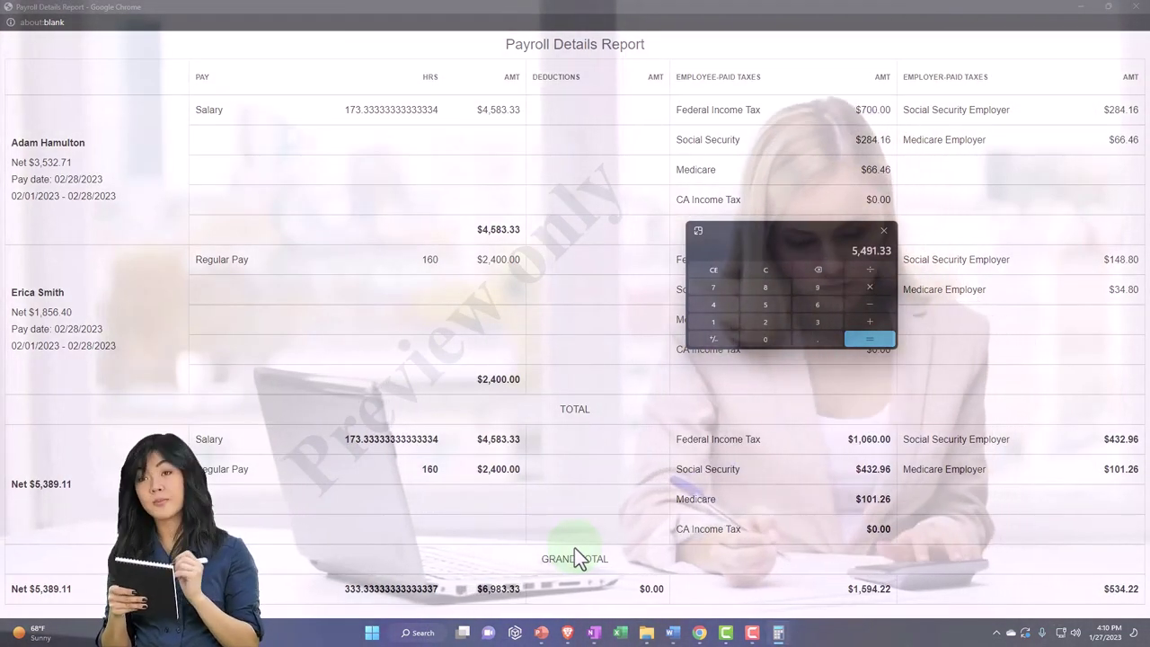
pyautogui.write('45')
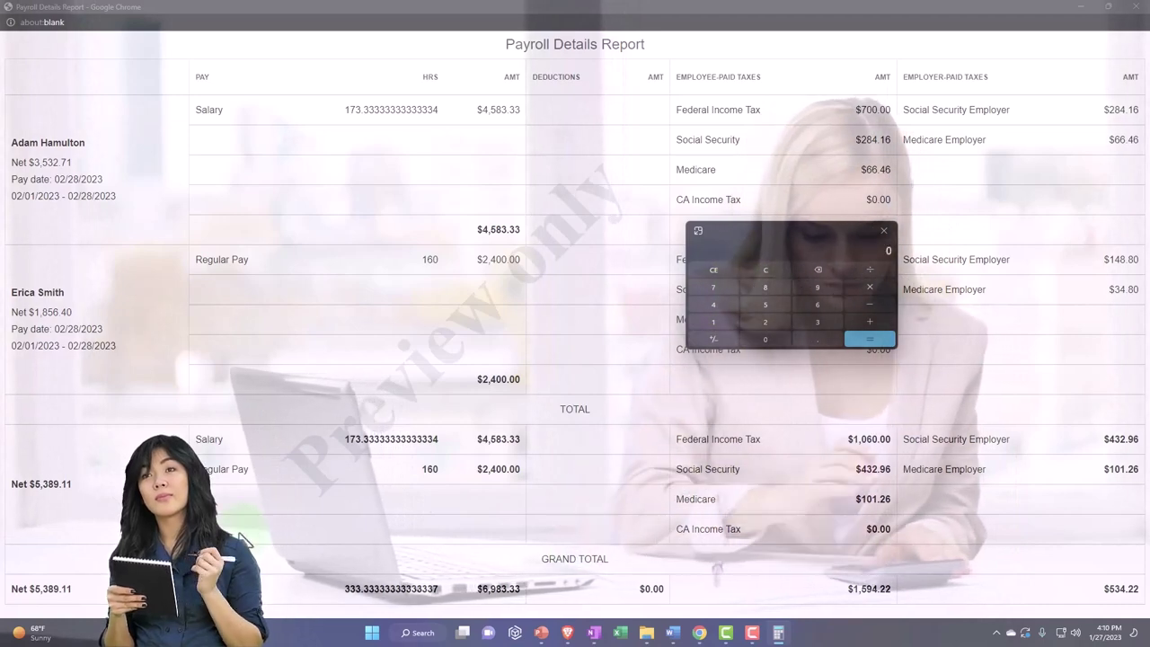
pyautogui.write('83.33')
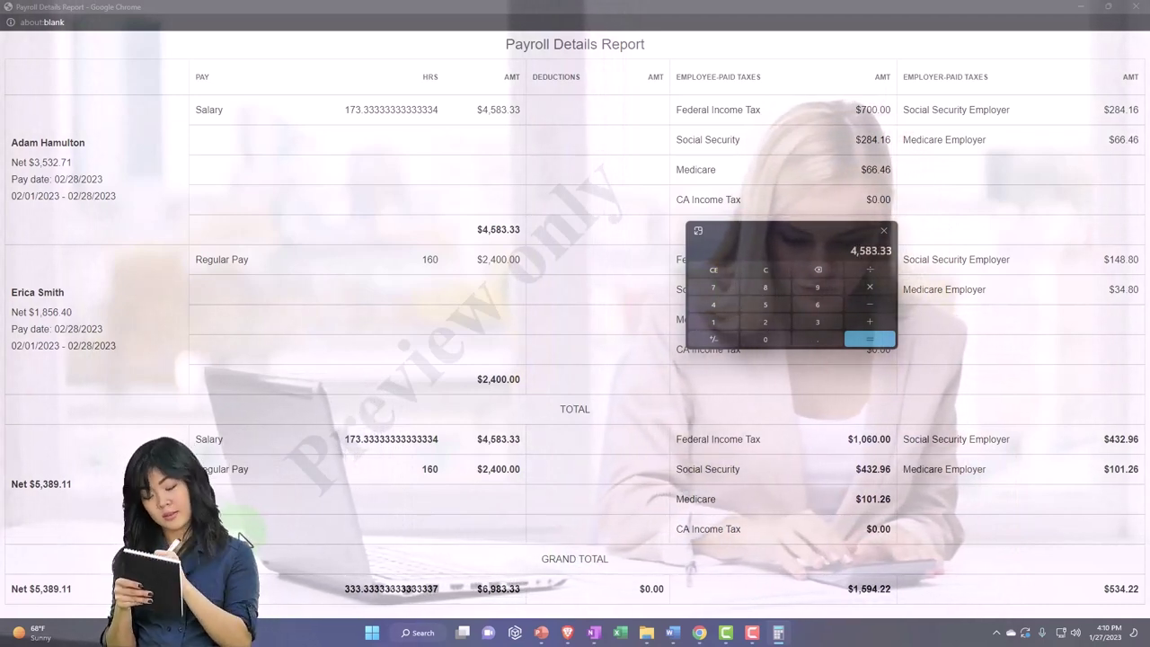
pyautogui.write('+2400=1060')
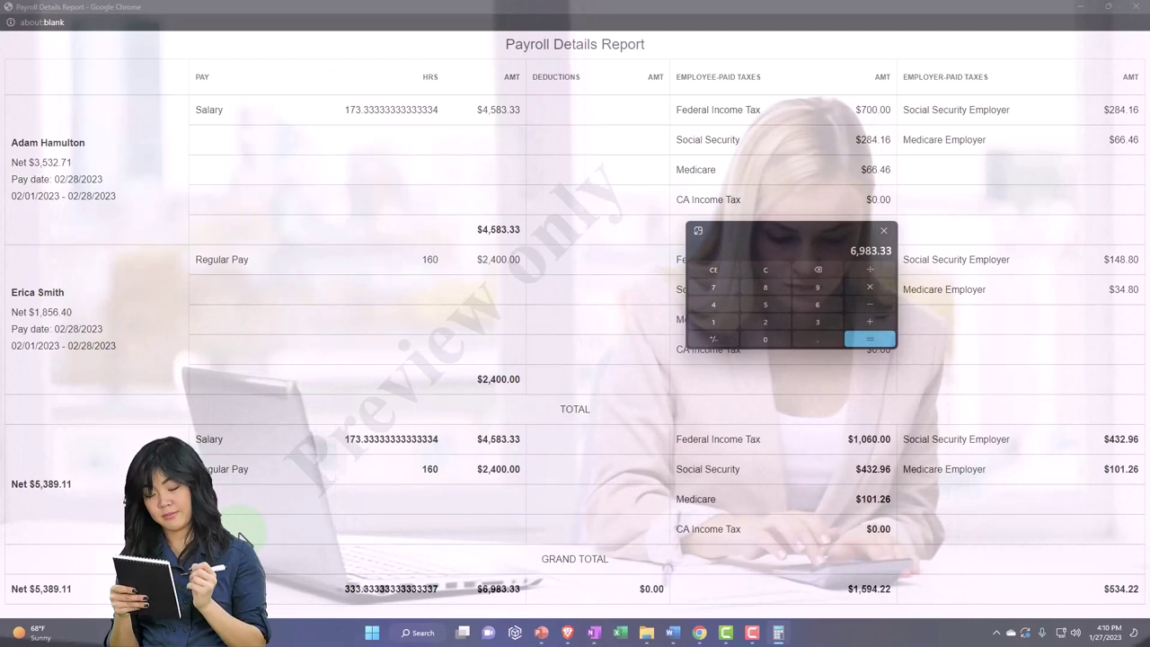
pyautogui.write('+432.')
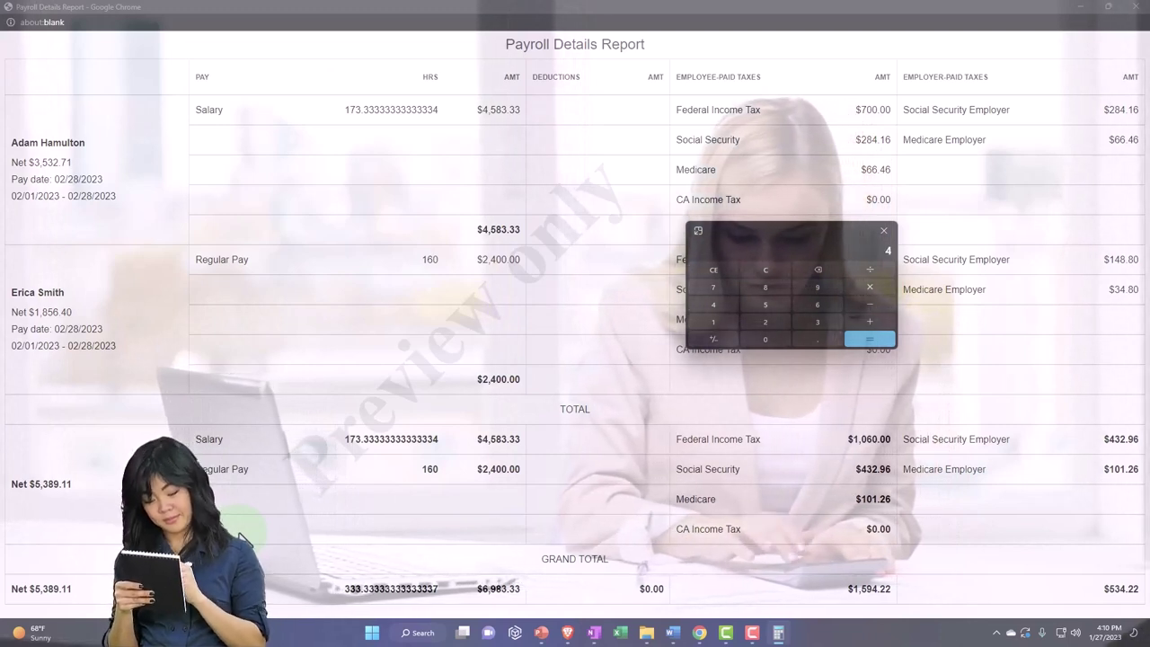
pyautogui.write('96+10')
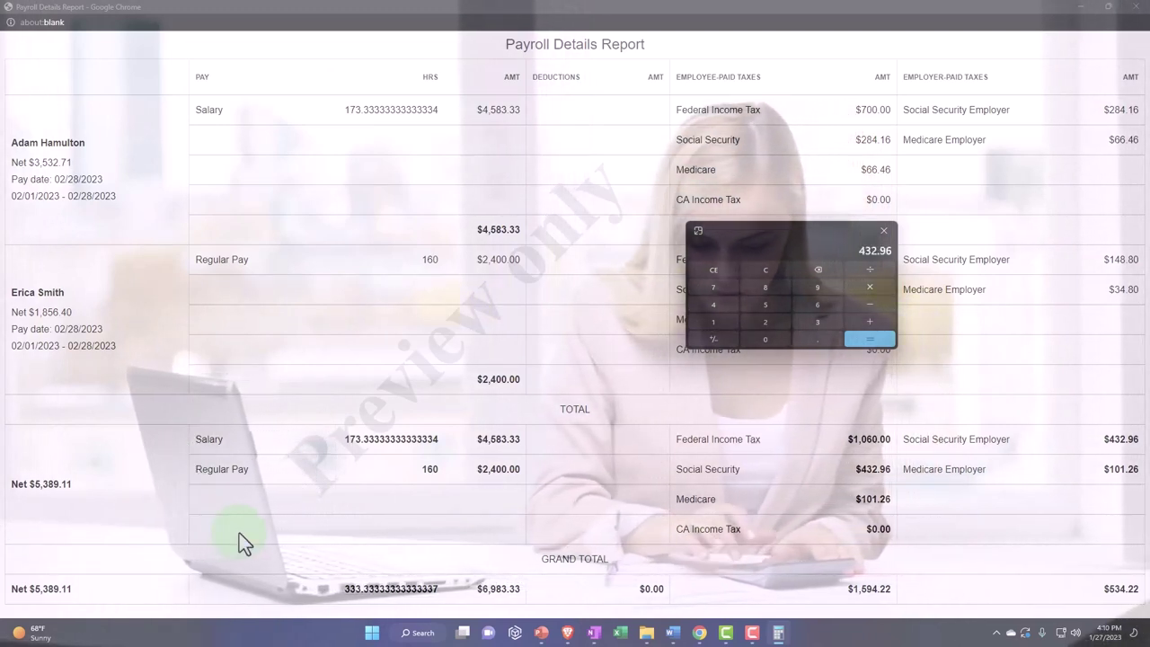
pyautogui.write('1.26=')
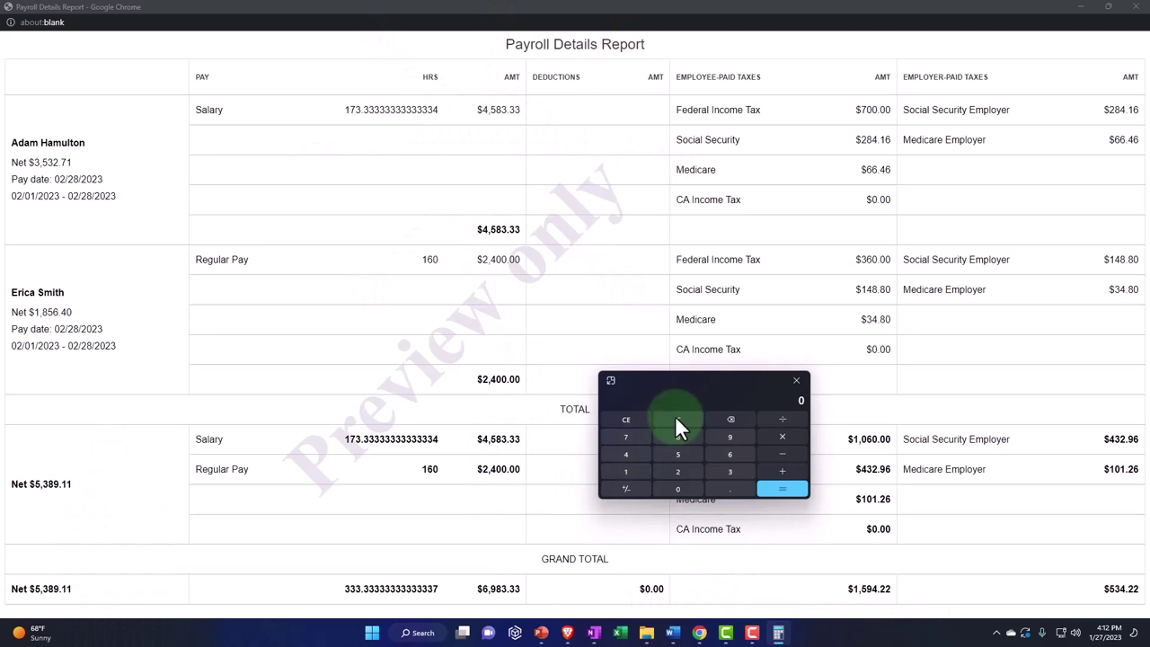
# Step: Calculate 6,983.33 total pay minus 1,594.22 employee taxes, and close the calculator
pyautogui.write('6983.33')
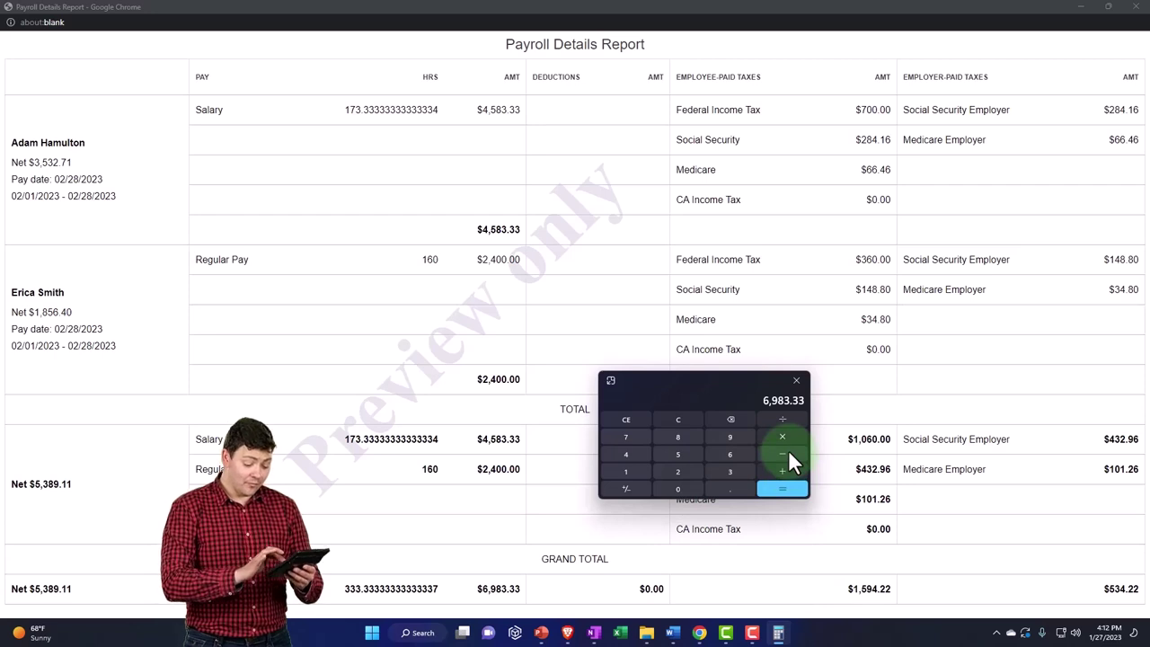
pyautogui.write('1594.22')
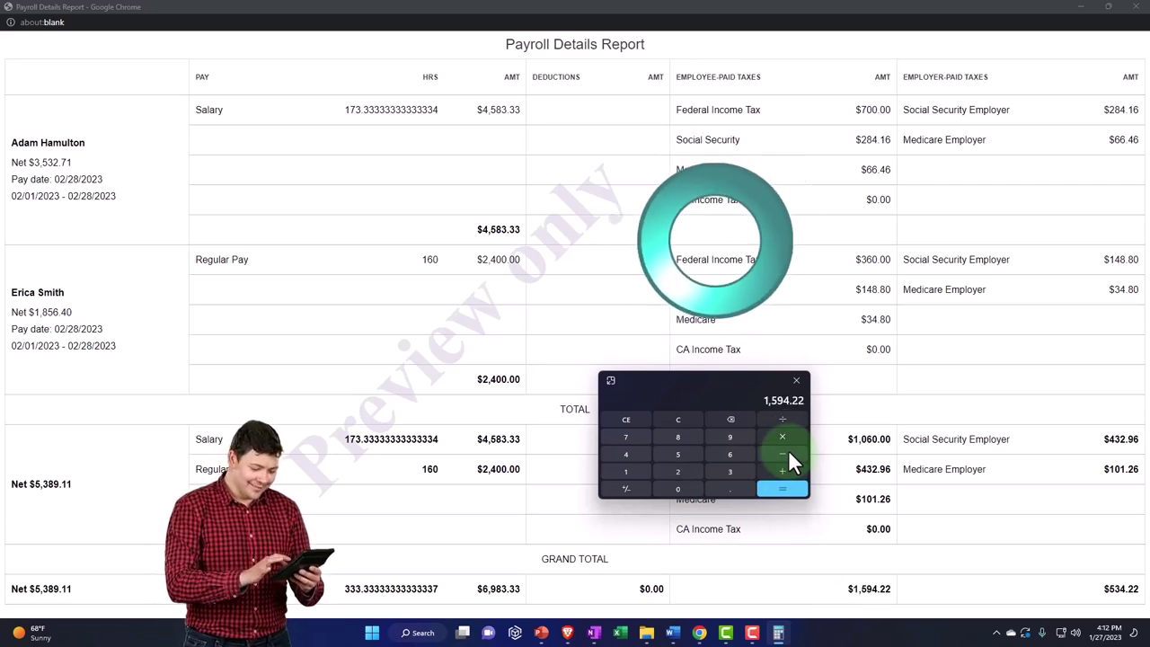
pyautogui.press('Return')
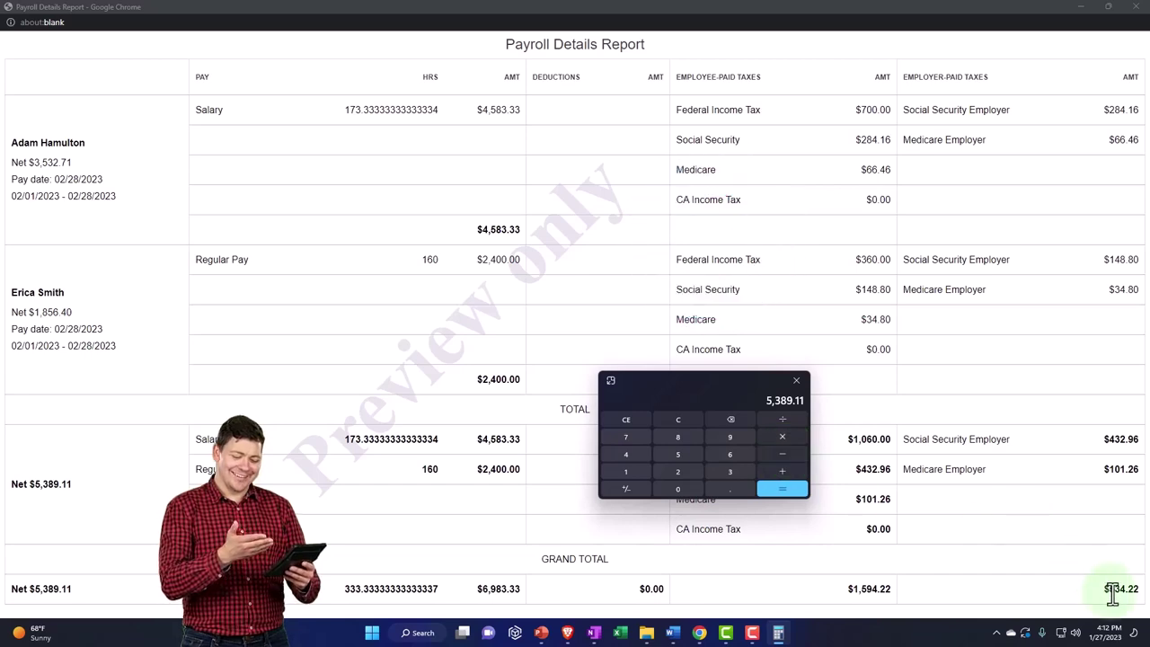
pyautogui.click(796, 380)
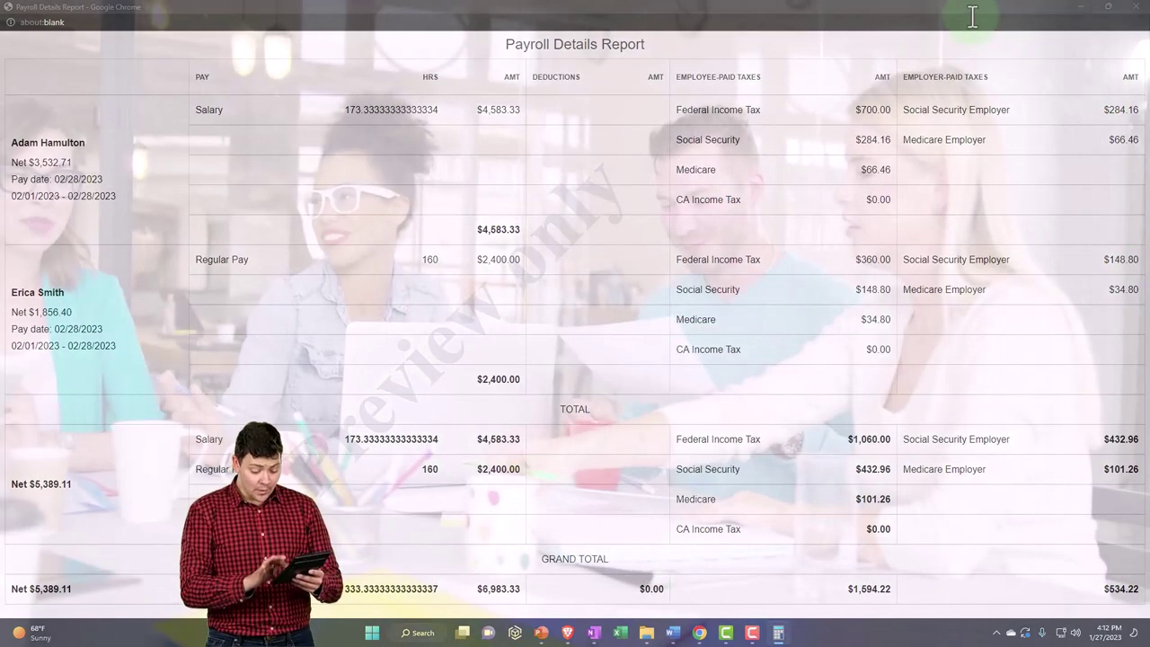
# Step: Close the payroll details report and submit the payroll
pyautogui.doubleClick(973, 16)
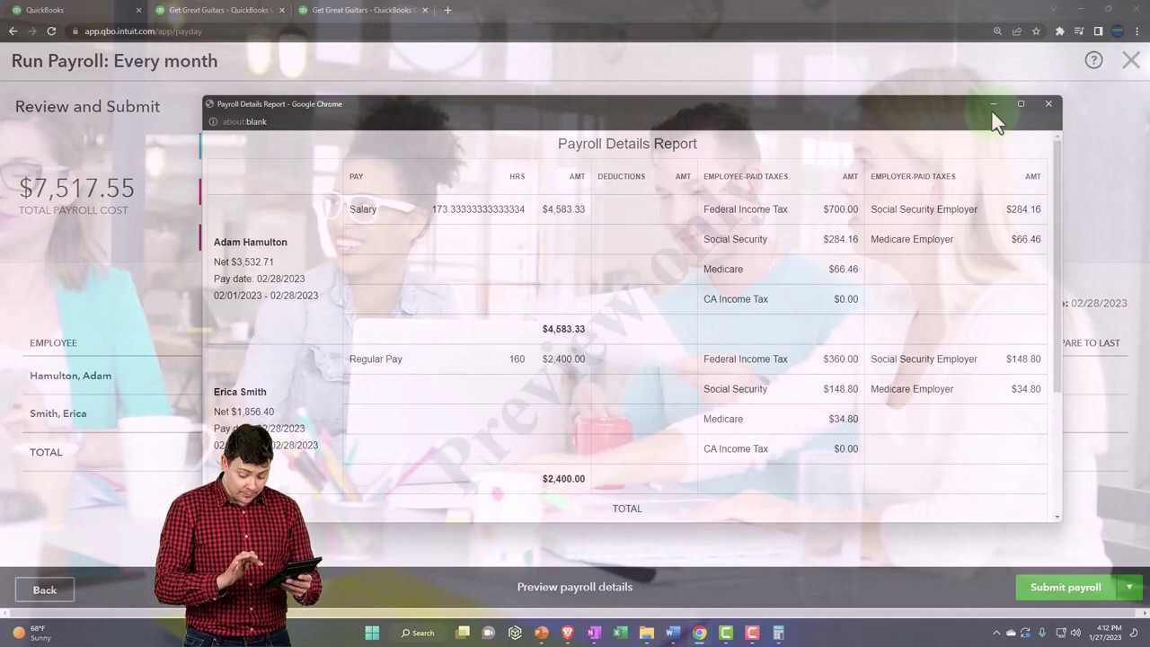
pyautogui.click(1048, 108)
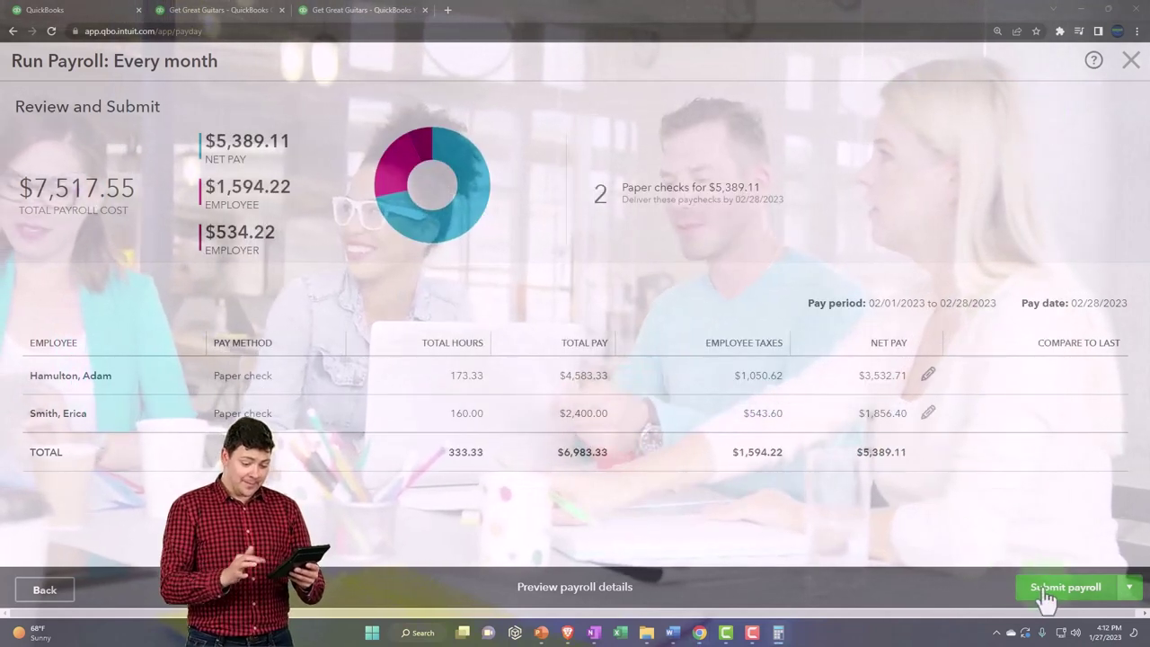
pyautogui.click(1123, 595)
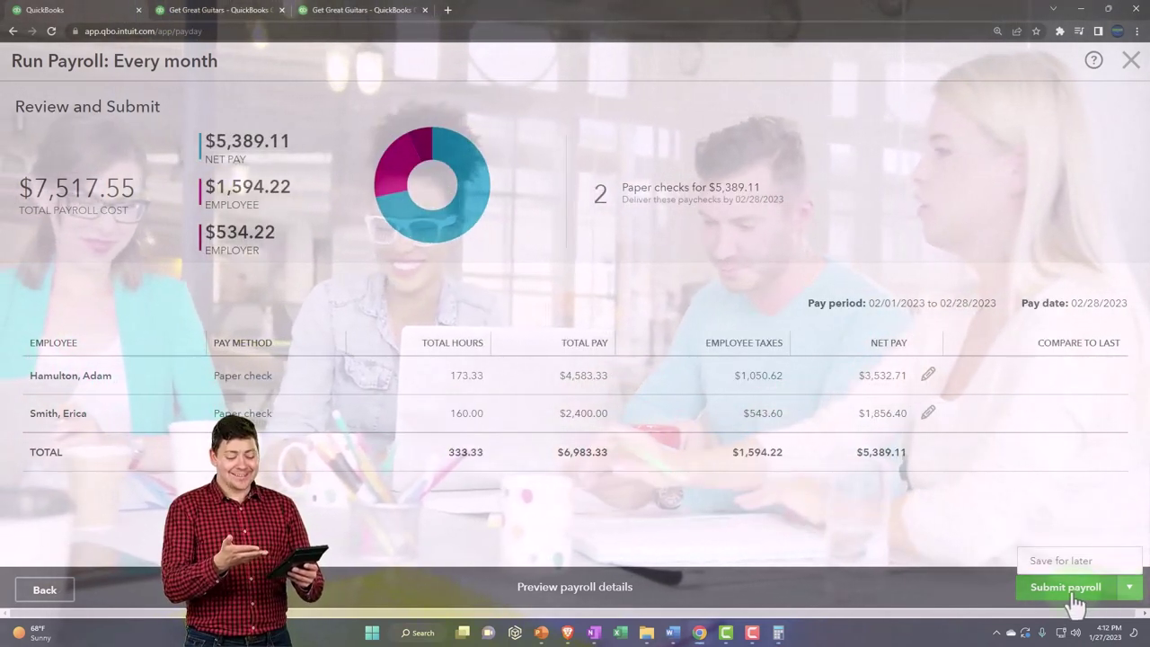
pyautogui.click(1072, 596)
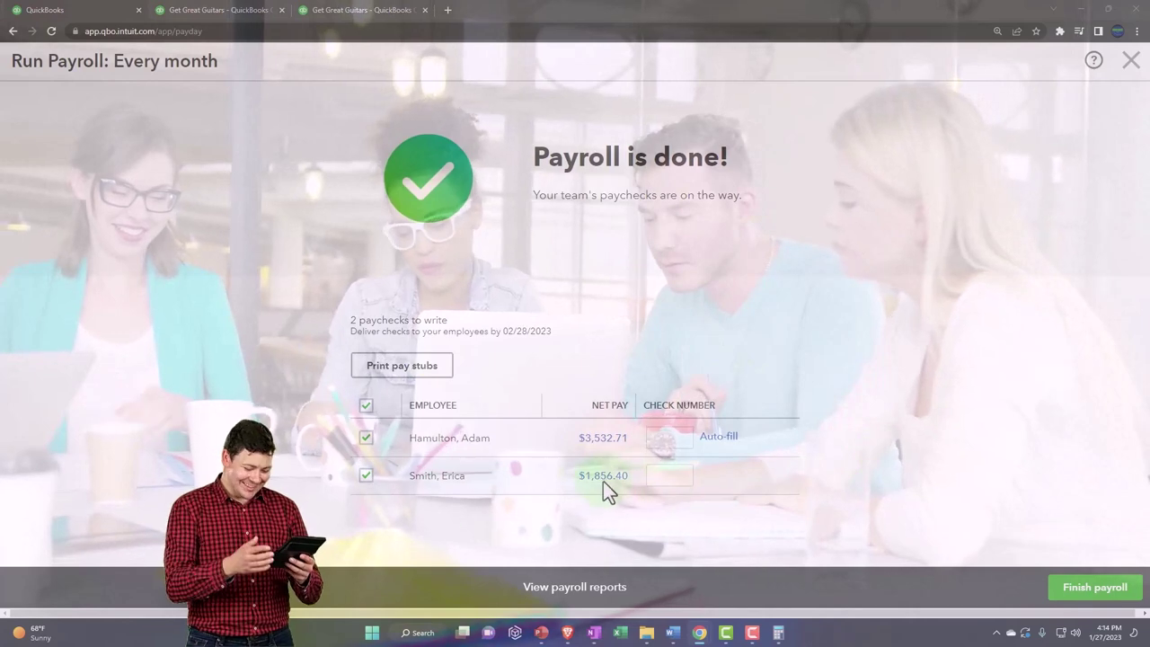
# Step: Assign check number 1022 to the first employee's paycheck and 1023 to the second employee's
pyautogui.click(669, 439)
pyautogui.write('10')
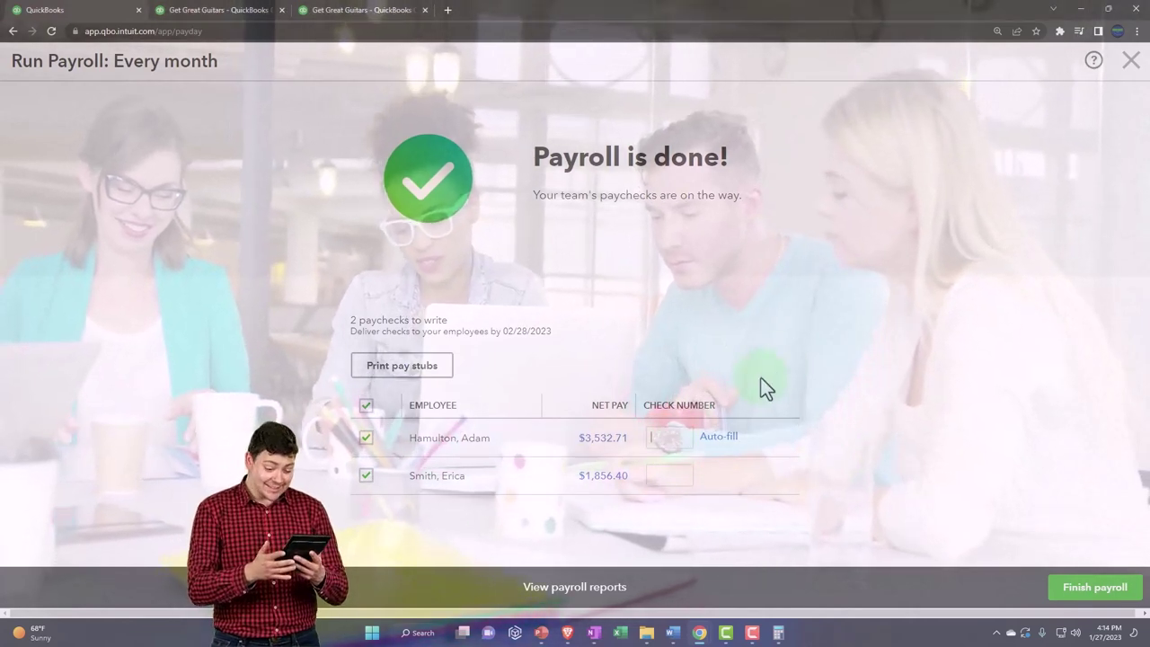
pyautogui.write('22')
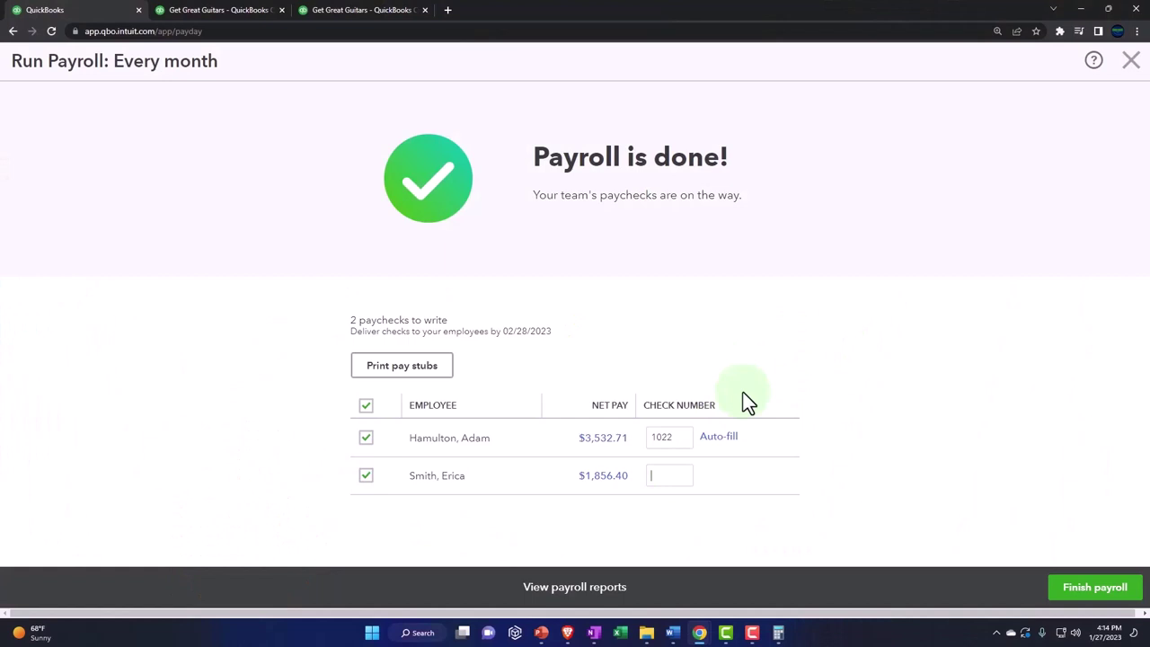
pyautogui.write('1023')
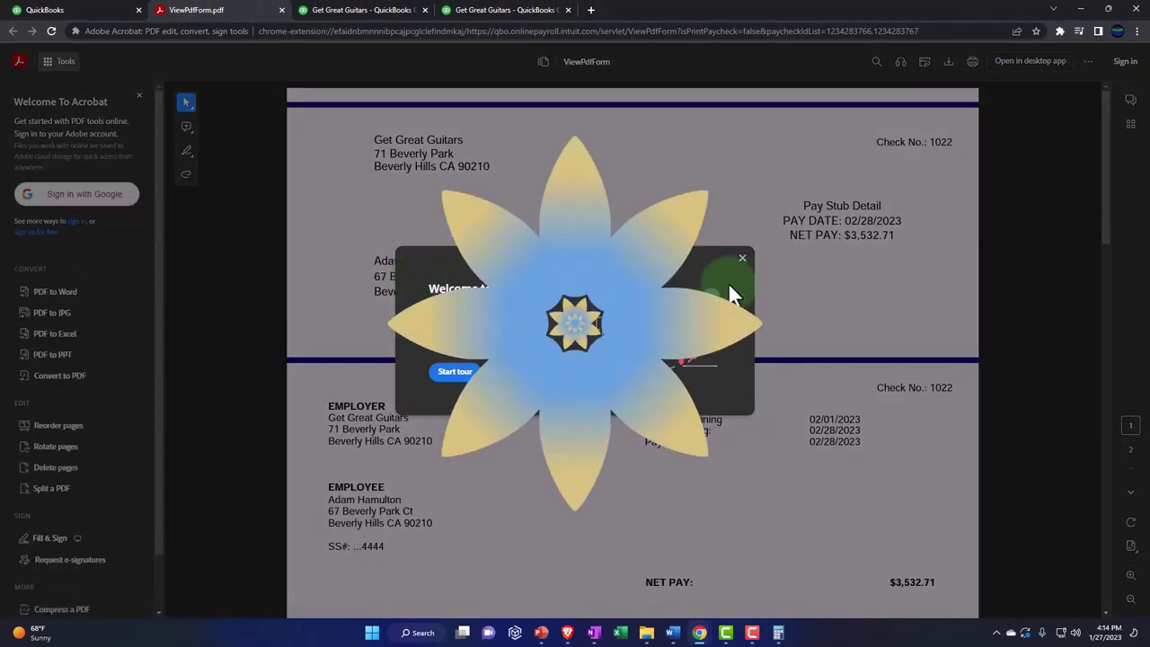
# Step: Examine the pay period, earnings, taxes and net pay on the first employee's pay stub PDF, and close the document
pyautogui.click(744, 263)
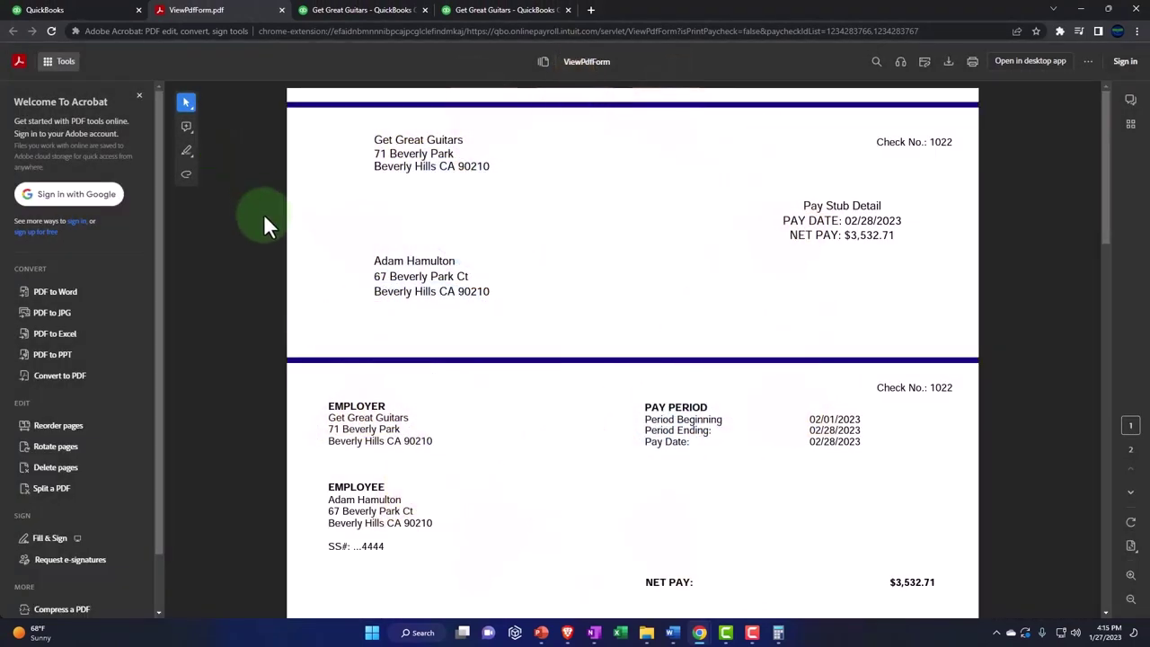
pyautogui.click(140, 95)
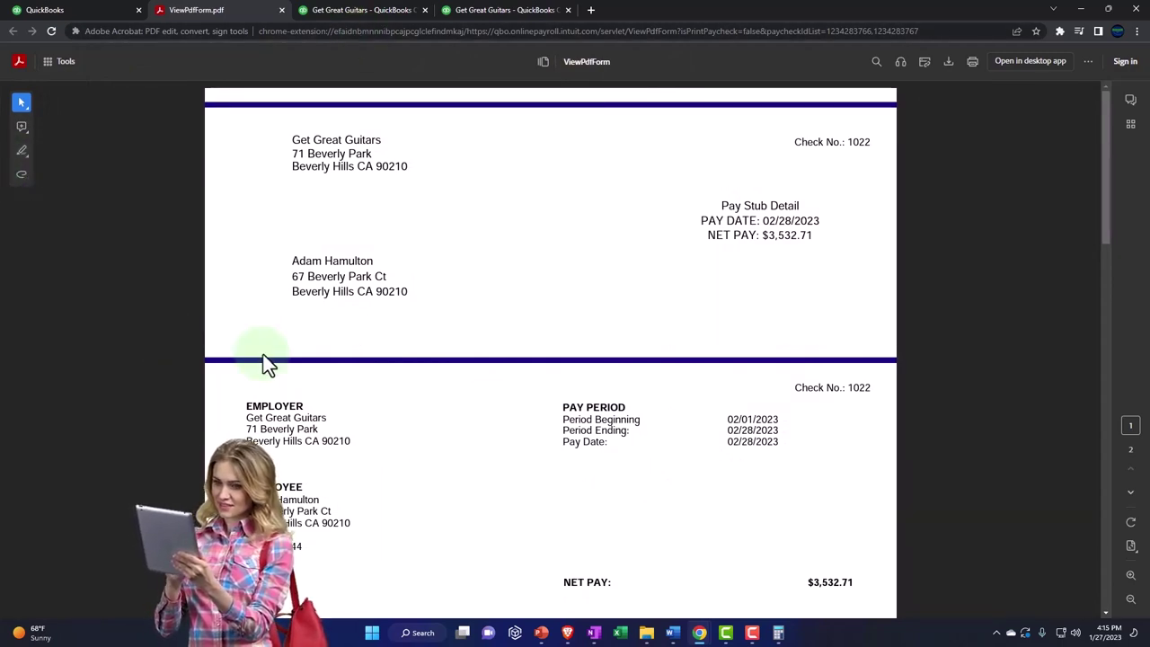
pyautogui.press('s')
pyautogui.hotkey('ctrl', '+')
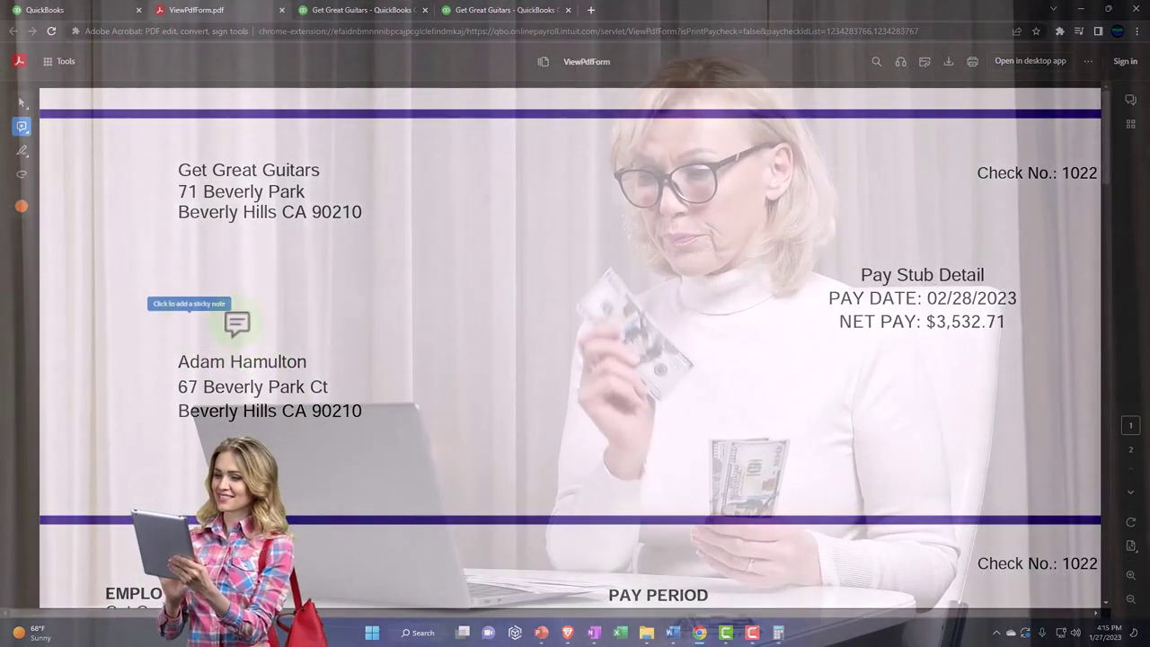
pyautogui.scroll(-5, 401, 347)
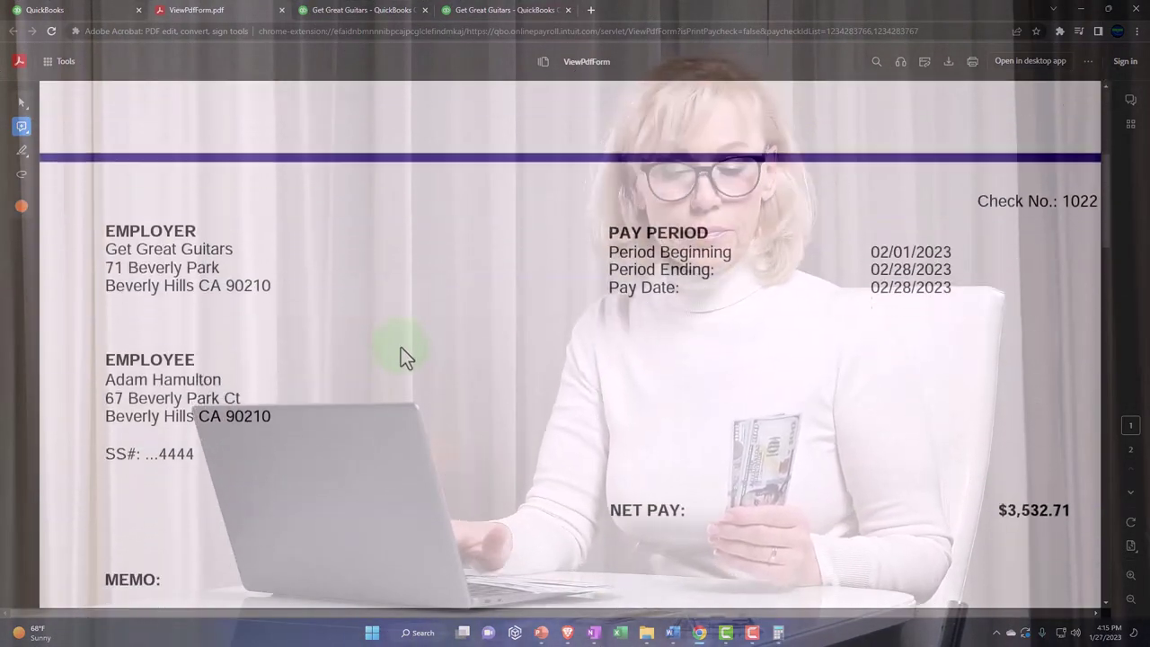
pyautogui.scroll(-2, 401, 347)
pyautogui.scroll(-3, 400, 347)
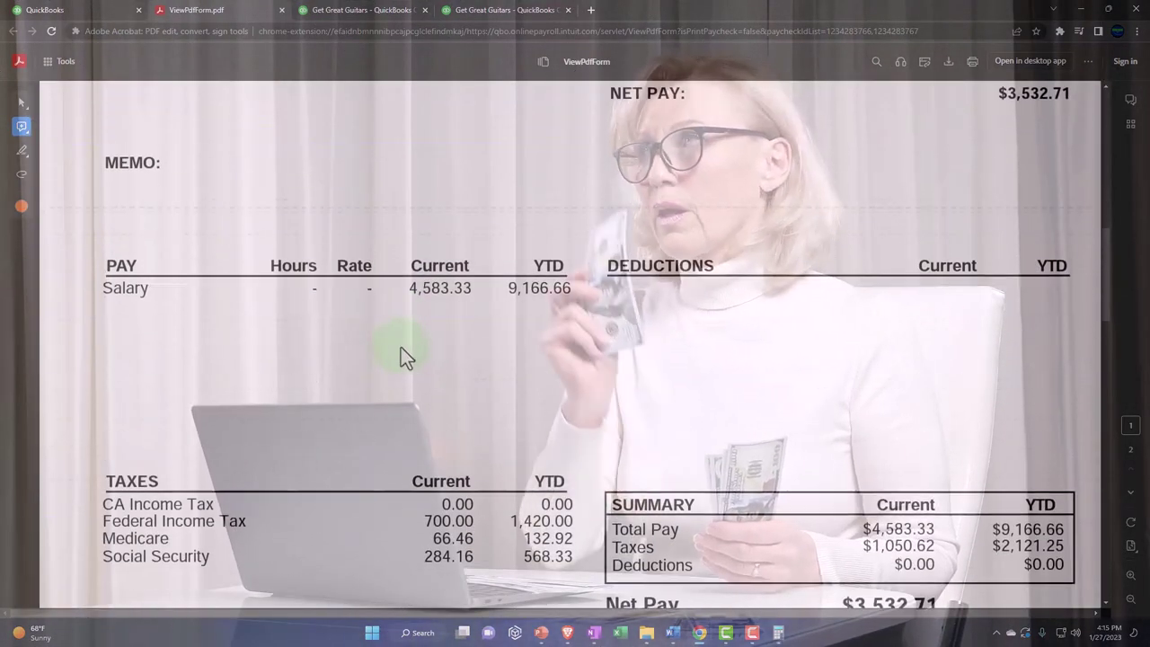
pyautogui.scroll(-1, 401, 347)
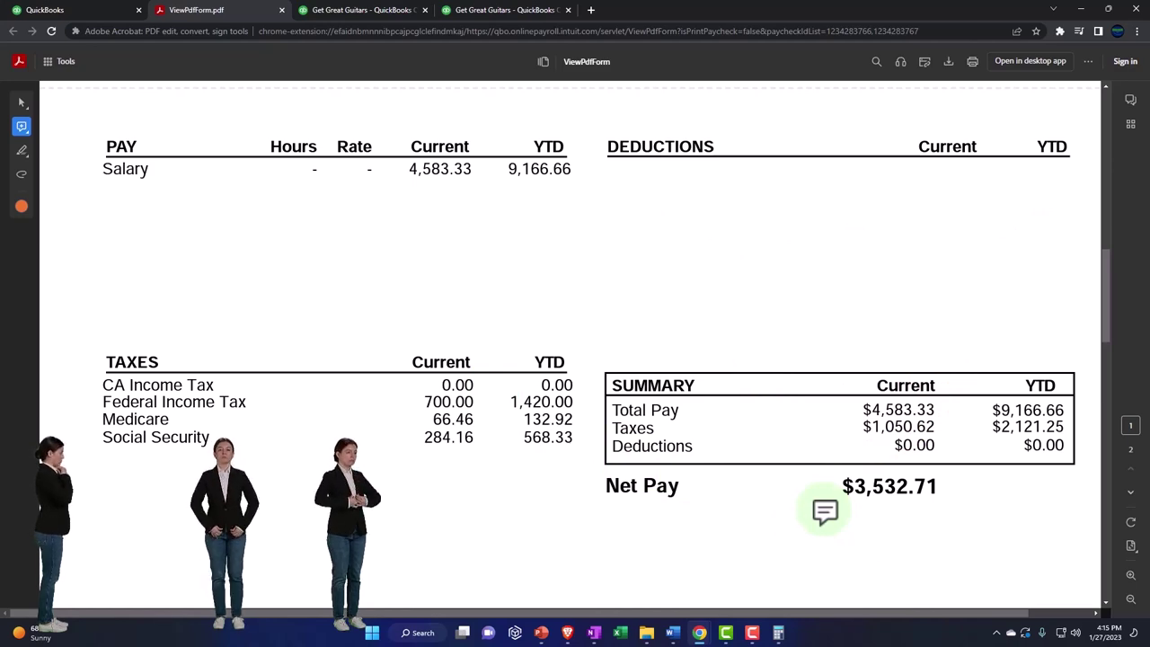
pyautogui.scroll(4, 824, 510)
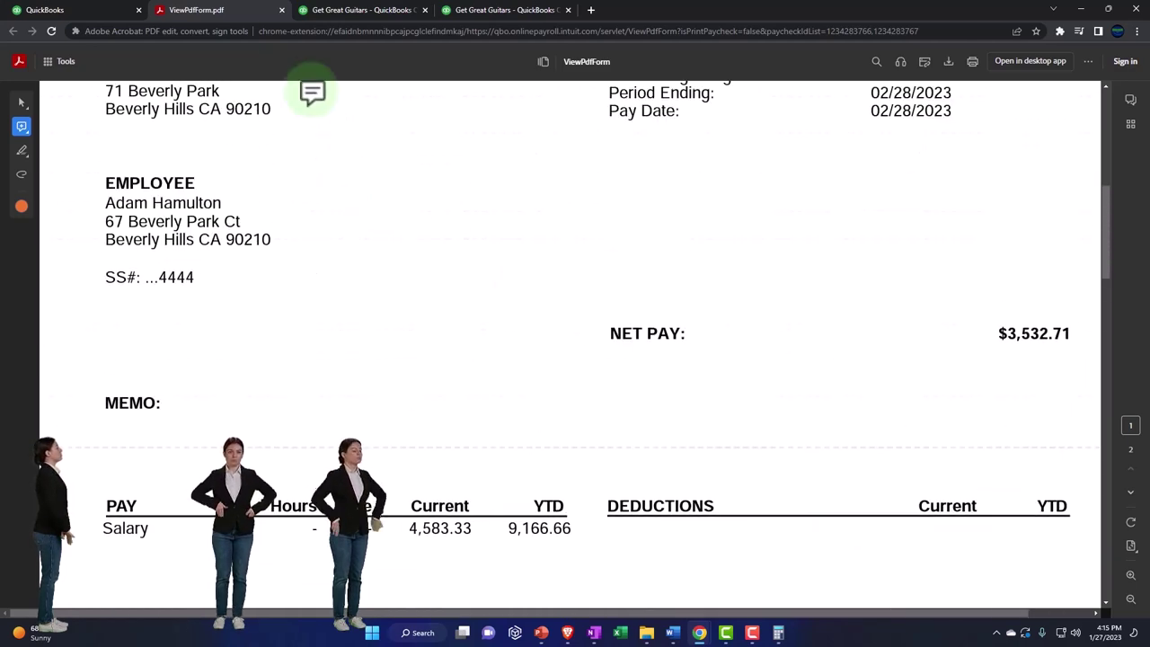
pyautogui.click(281, 10)
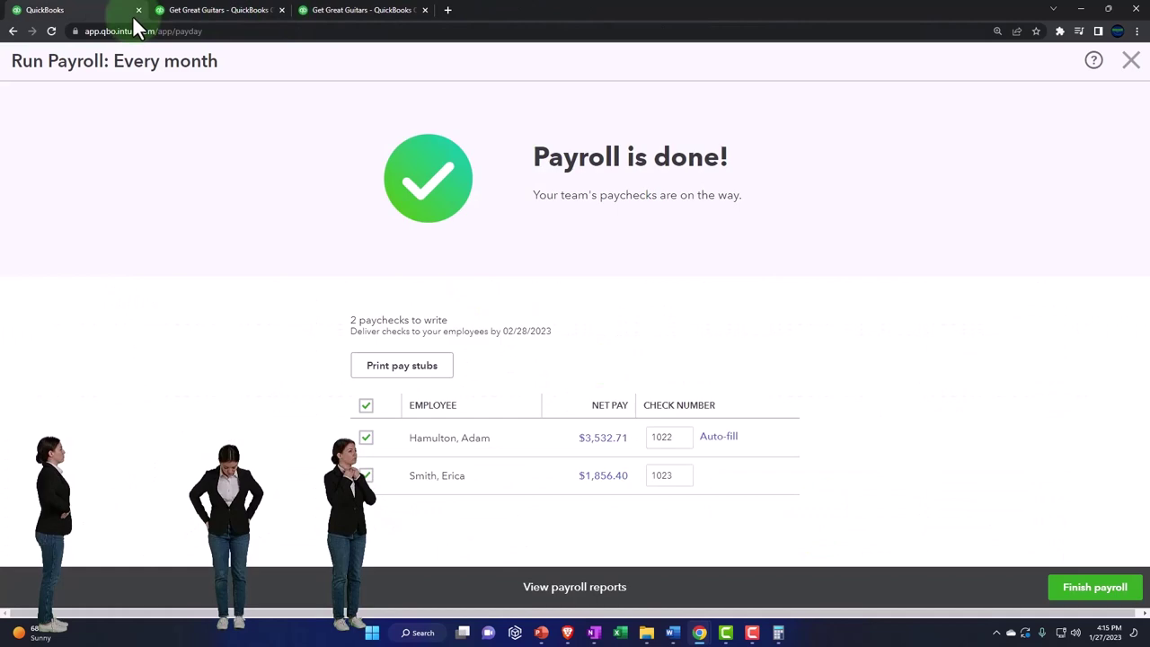
# Step: Finish the payroll run and postpone the Auto Payroll offer with a later reminder
pyautogui.click(1089, 588)
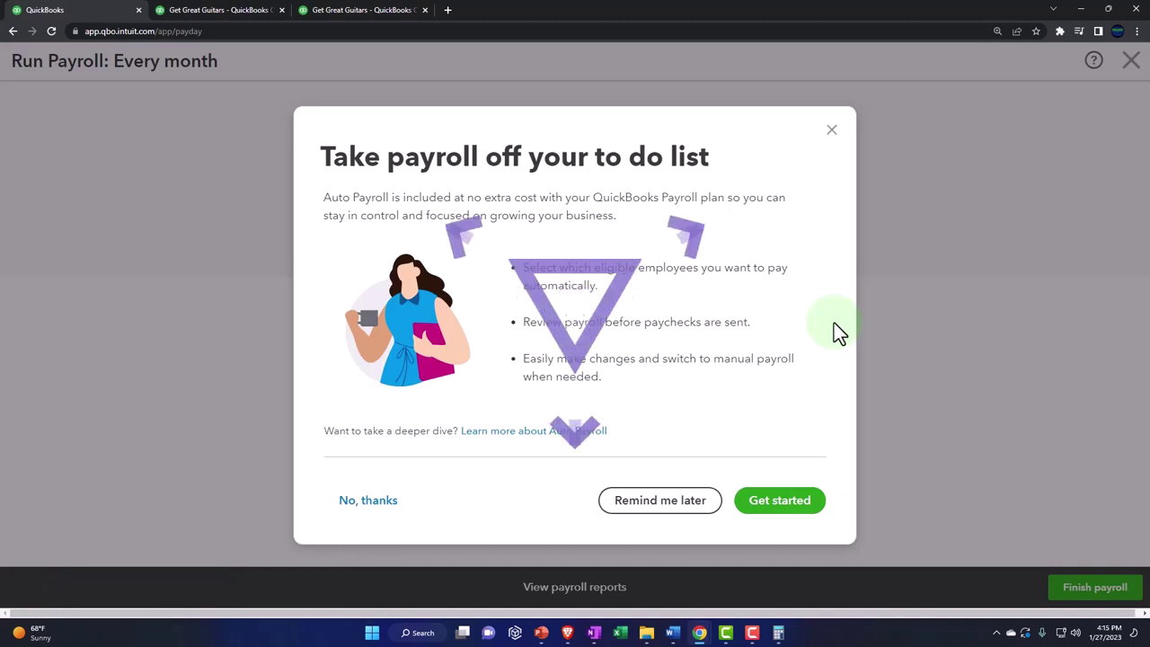
pyautogui.click(670, 501)
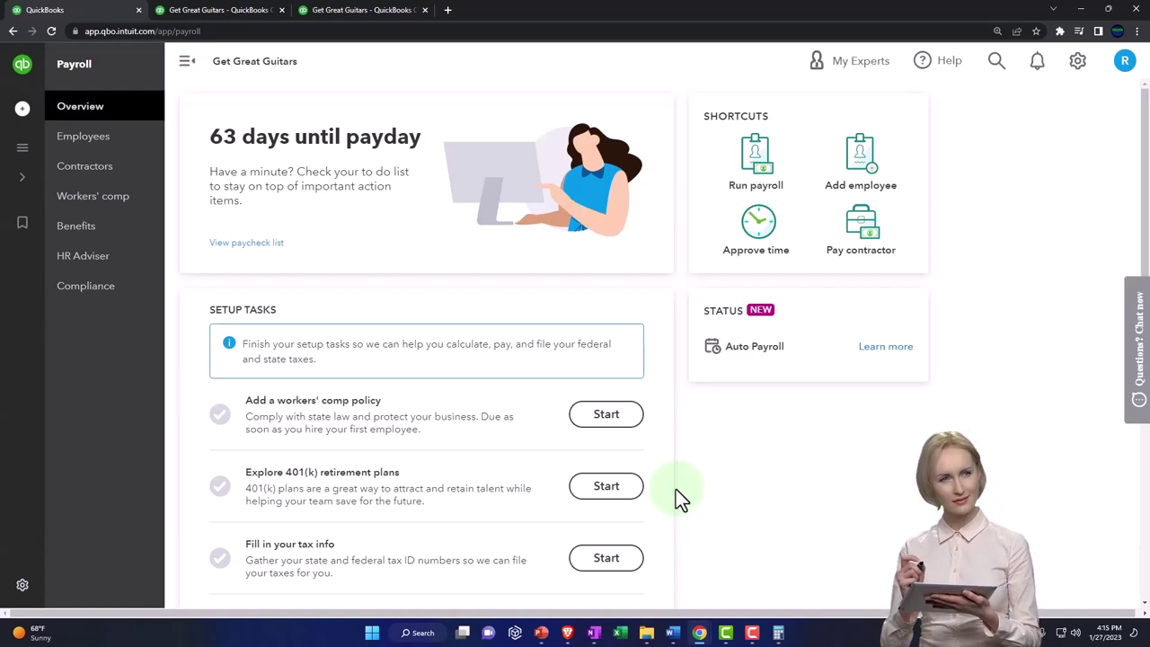
# Step: Open the chart of accounts in the accounting area of the Get Great Guitars company
pyautogui.click(31, 149)
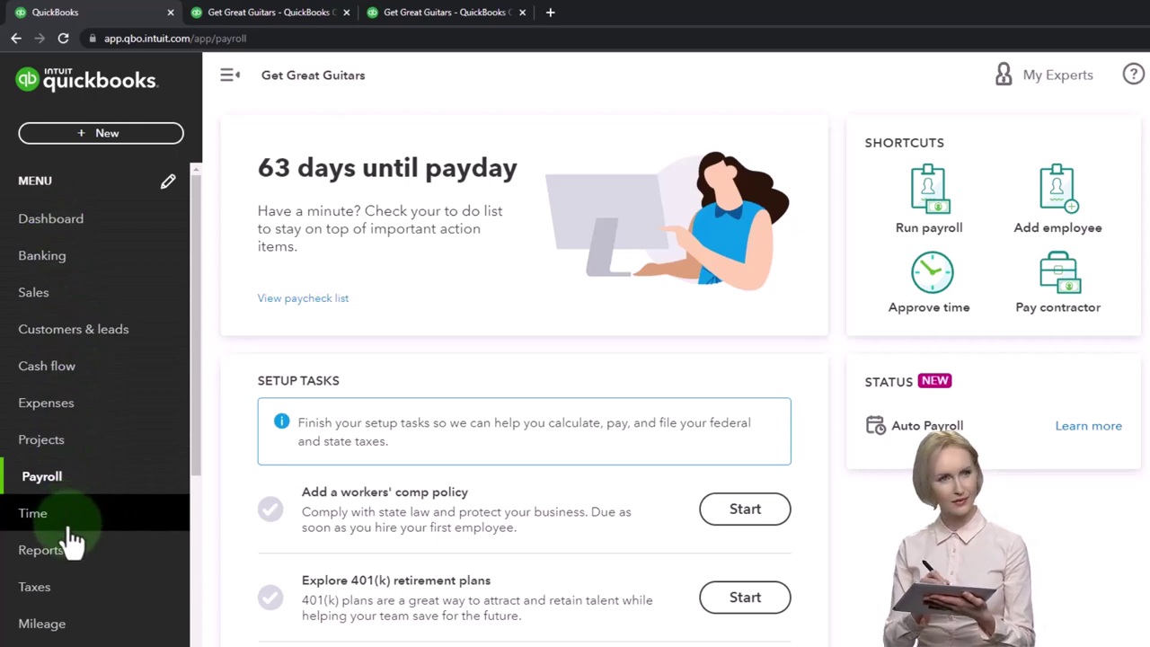
pyautogui.scroll(-1, 69, 543)
pyautogui.click(65, 525)
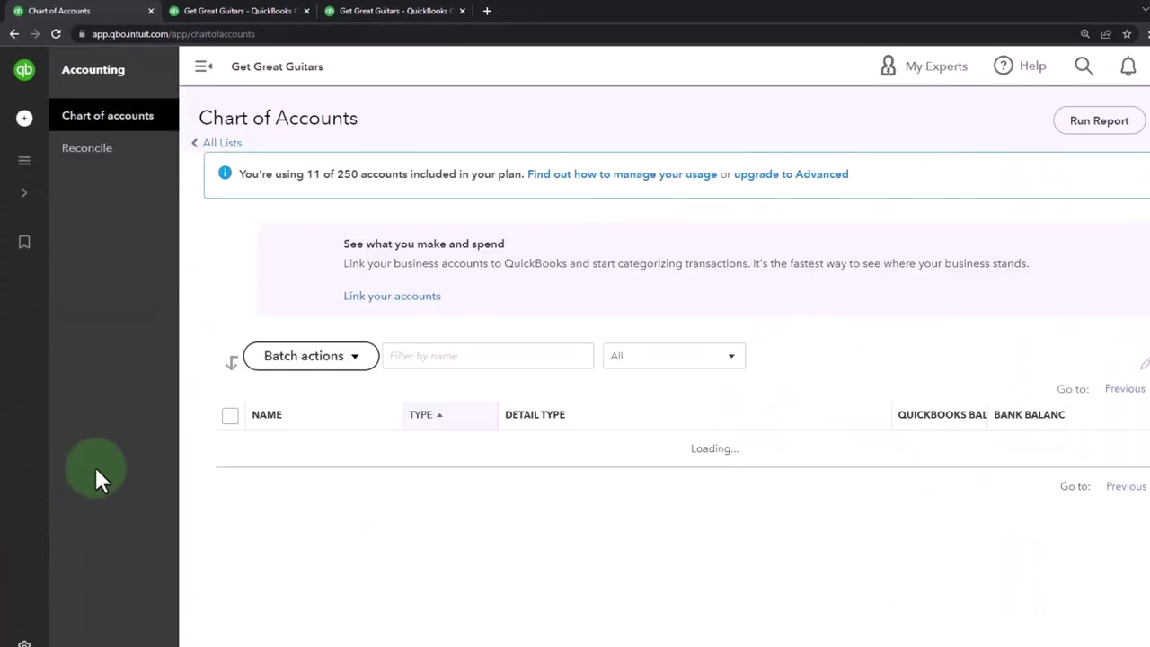
pyautogui.click(101, 124)
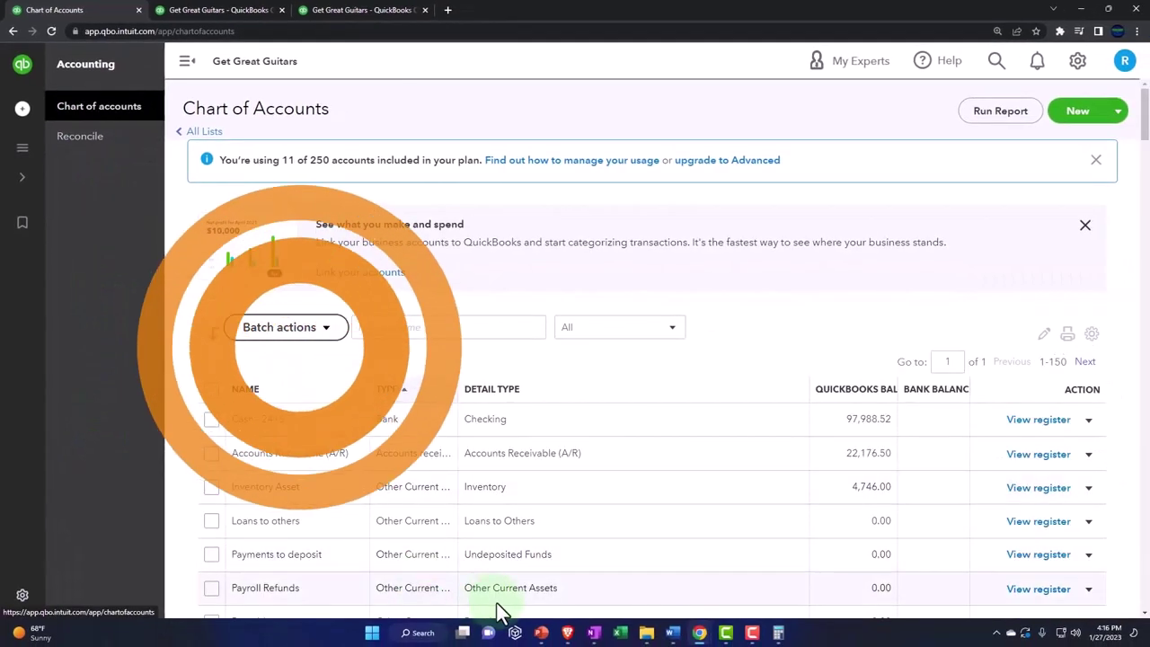
pyautogui.click(701, 634)
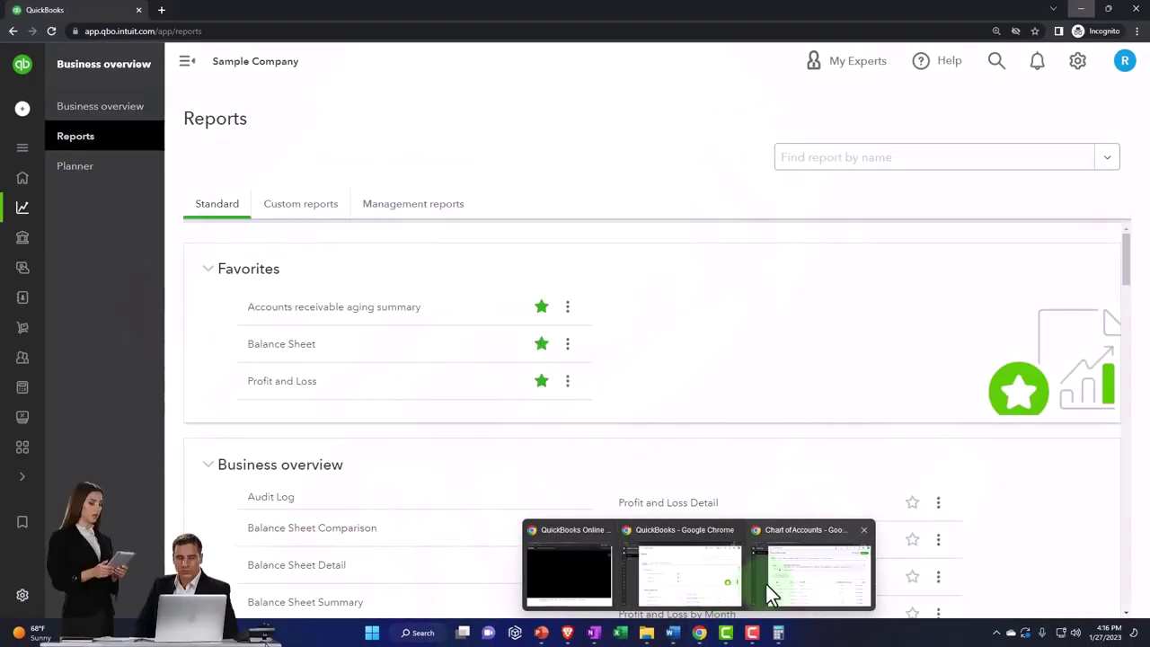
pyautogui.click(790, 593)
pyautogui.click(23, 147)
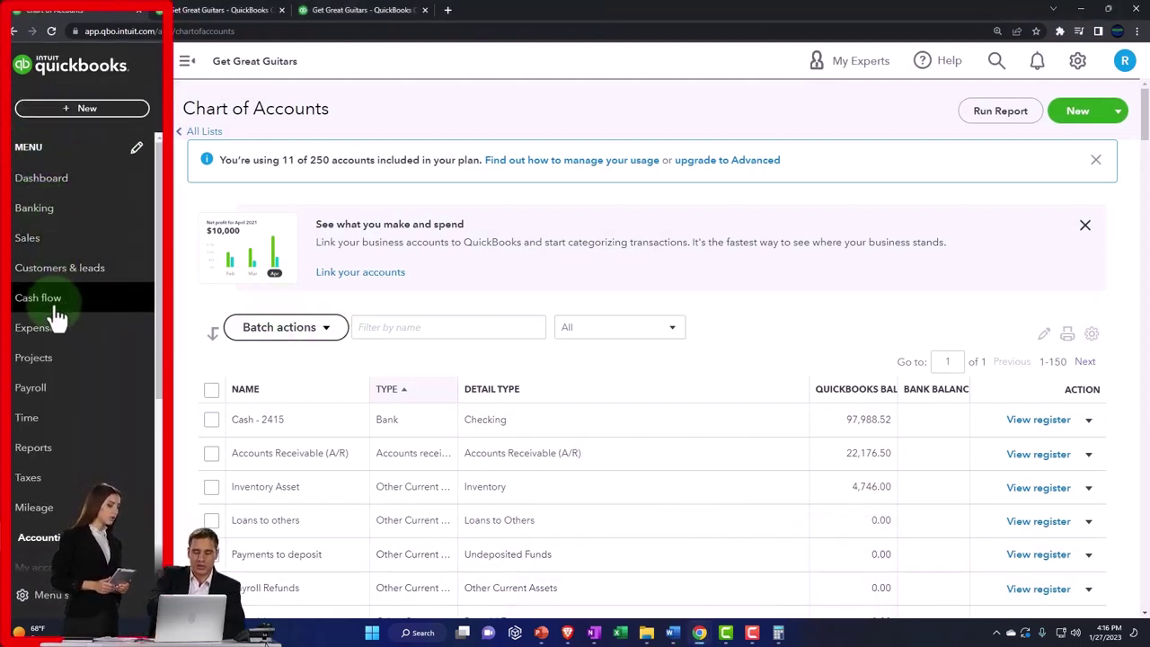
pyautogui.scroll(-1, 58, 310)
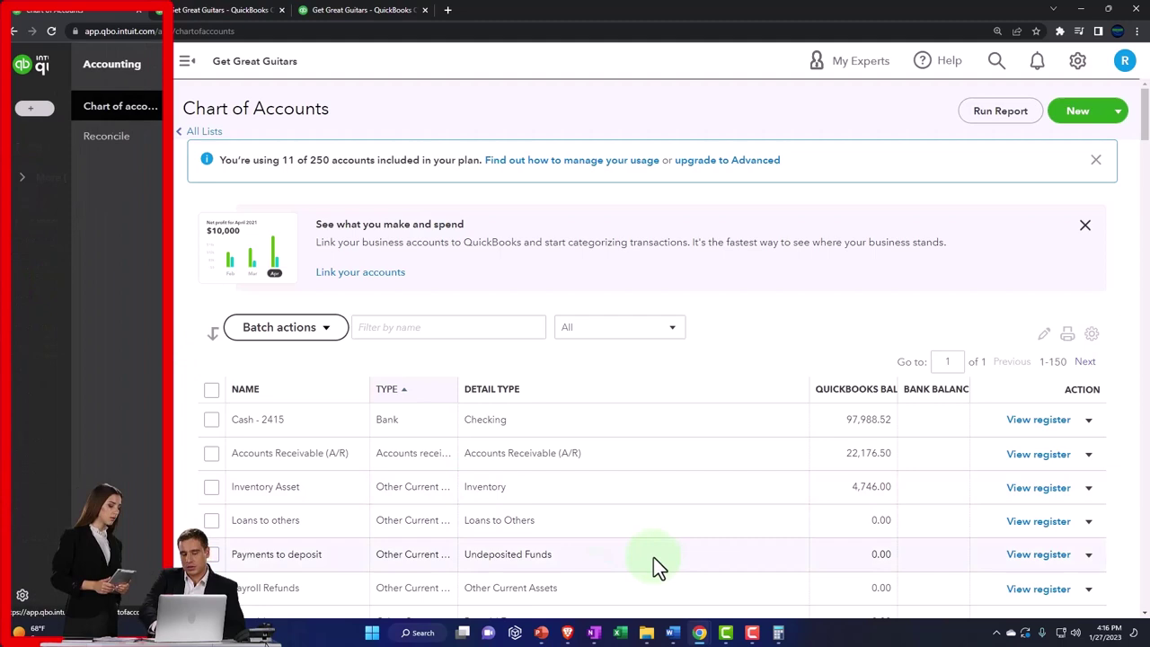
# Step: Switch to the Sample Company window and open its chart of accounts in the bookkeeping area
pyautogui.moveTo(699, 629)
pyautogui.moveTo(711, 588)
pyautogui.moveTo(810, 579)
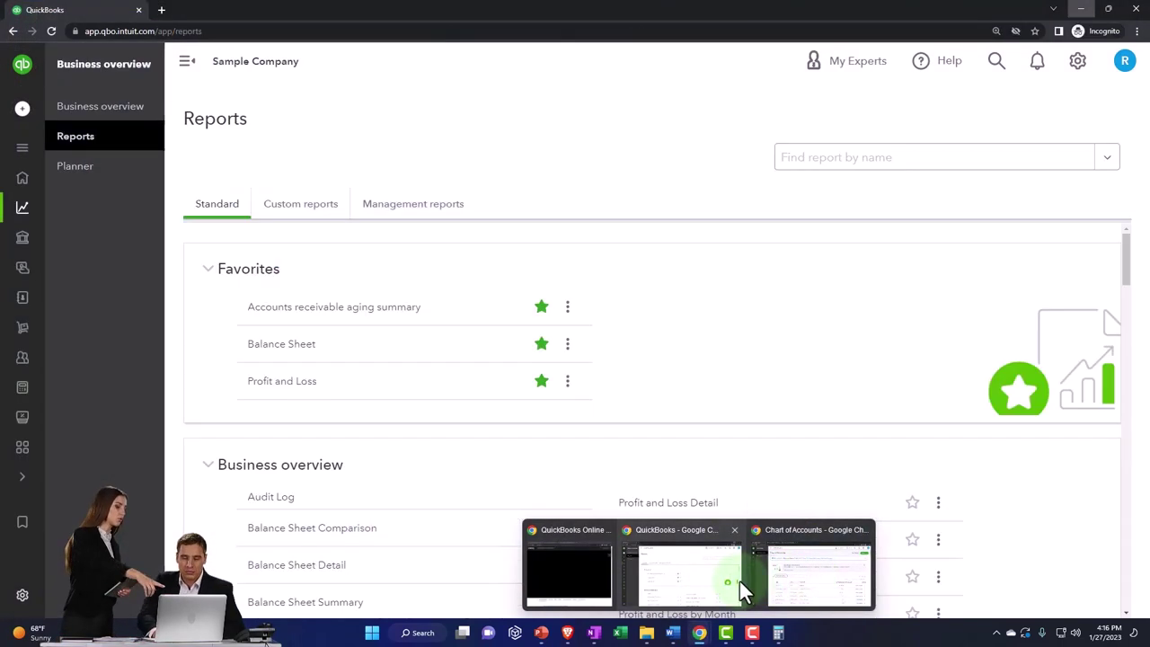
pyautogui.click(739, 580)
pyautogui.moveTo(39, 301)
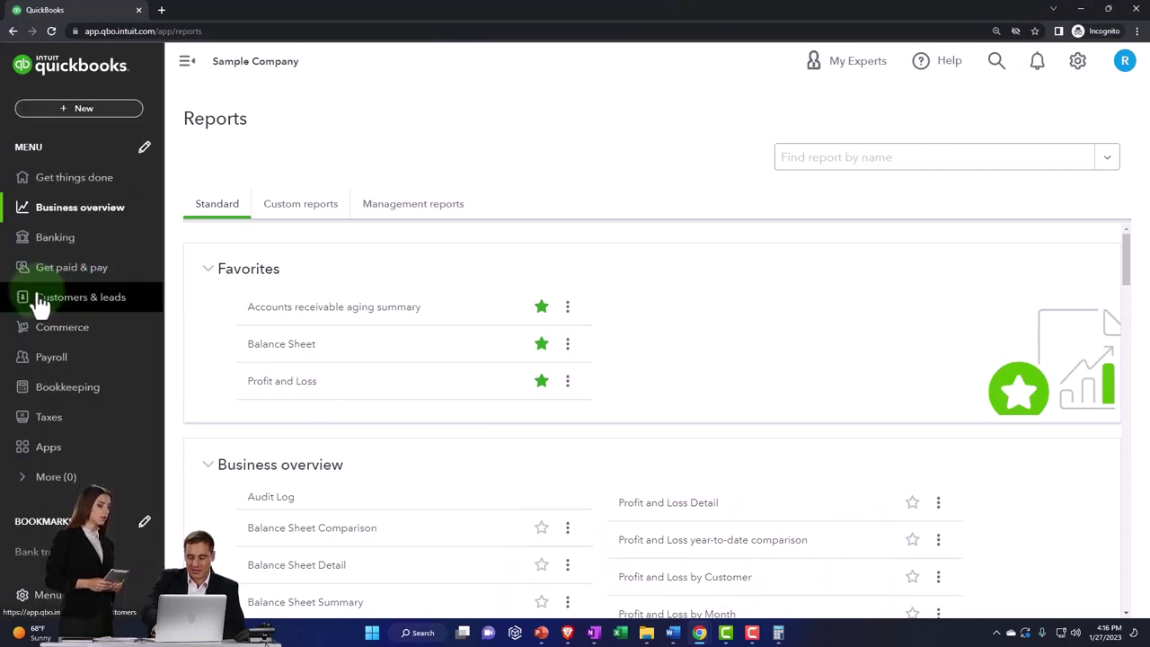
pyautogui.click(72, 400)
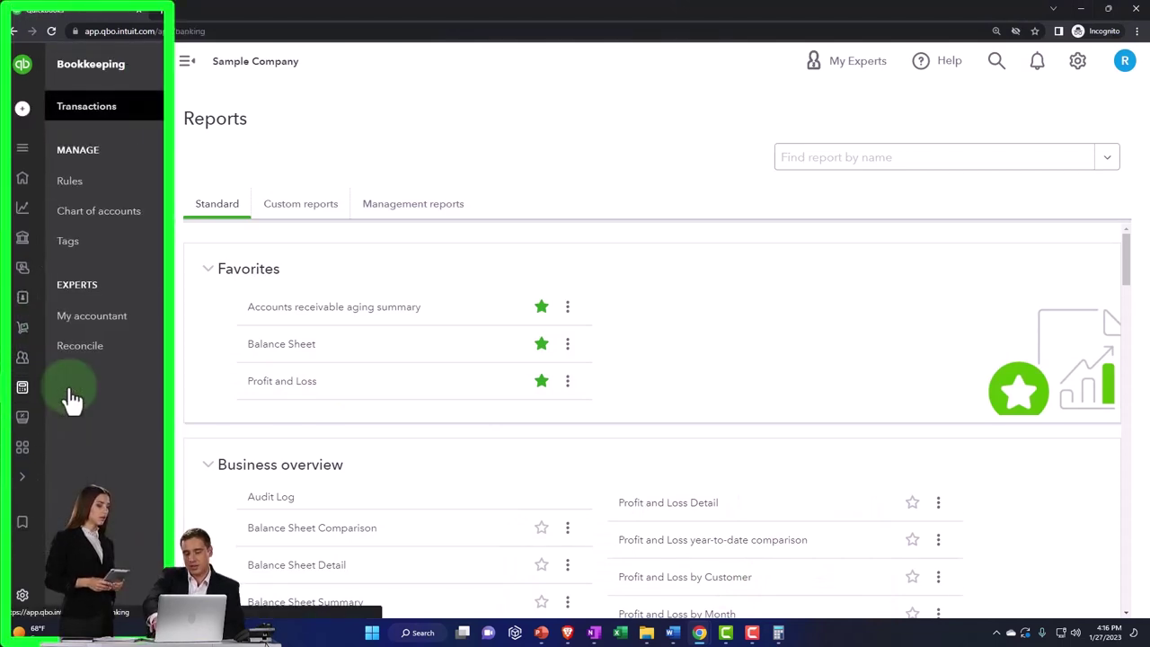
pyautogui.click(91, 223)
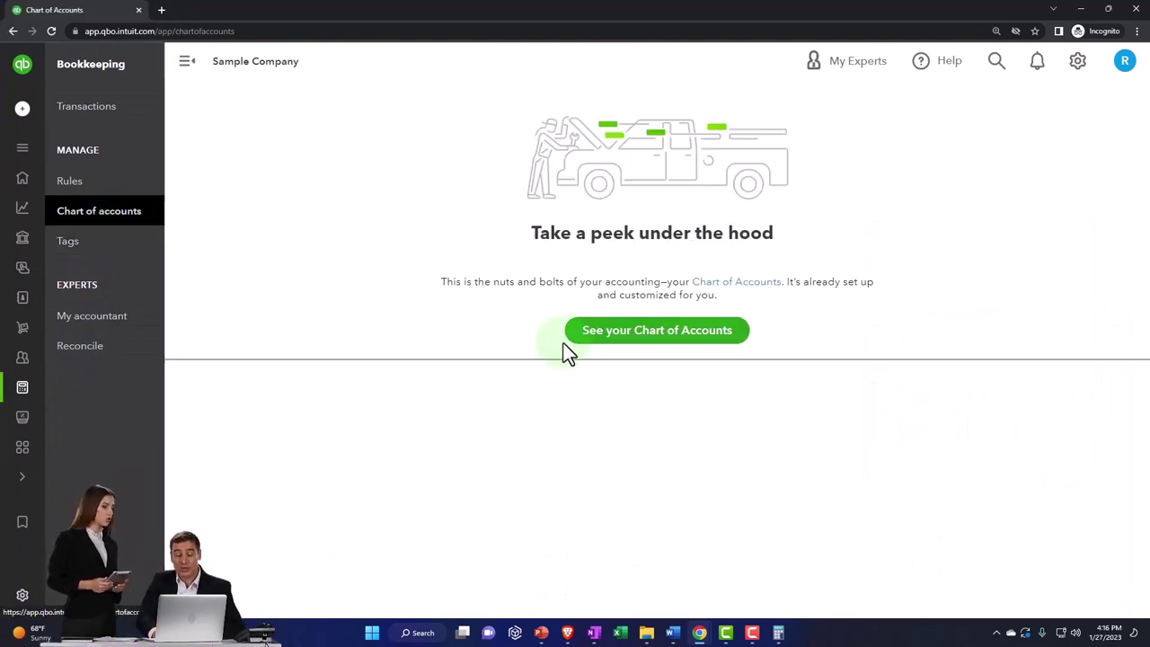
pyautogui.click(582, 334)
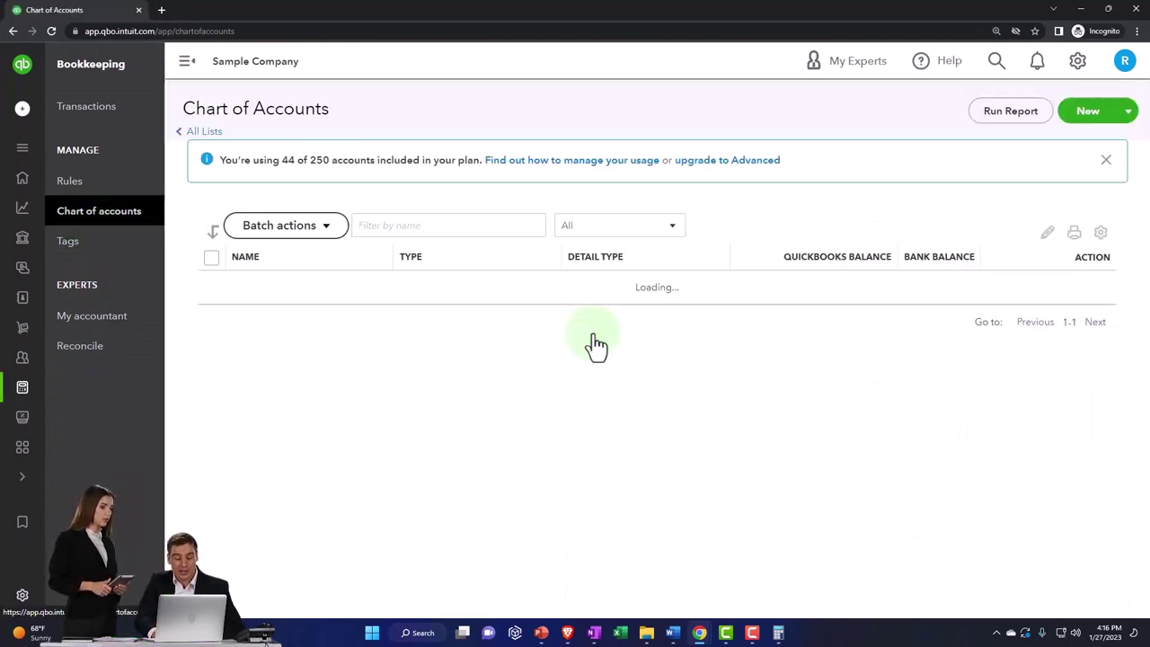
# Step: Minimise the Sample Company window and open the Cash account's bank register in Get Great Guitars
pyautogui.click(1080, 10)
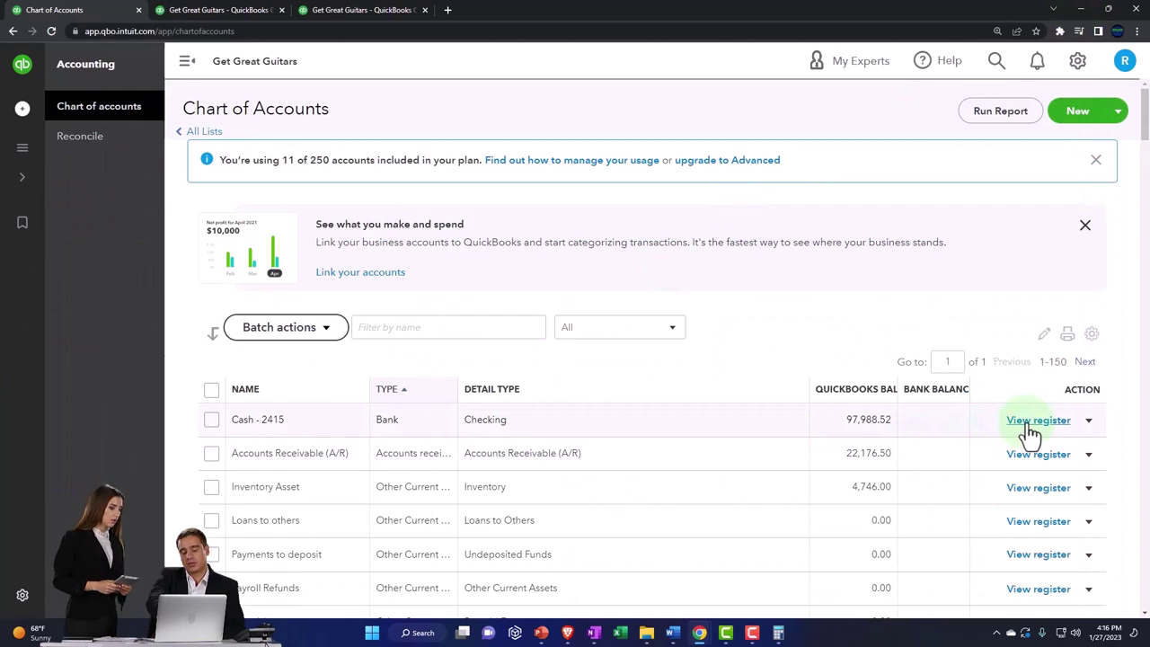
pyautogui.click(1038, 421)
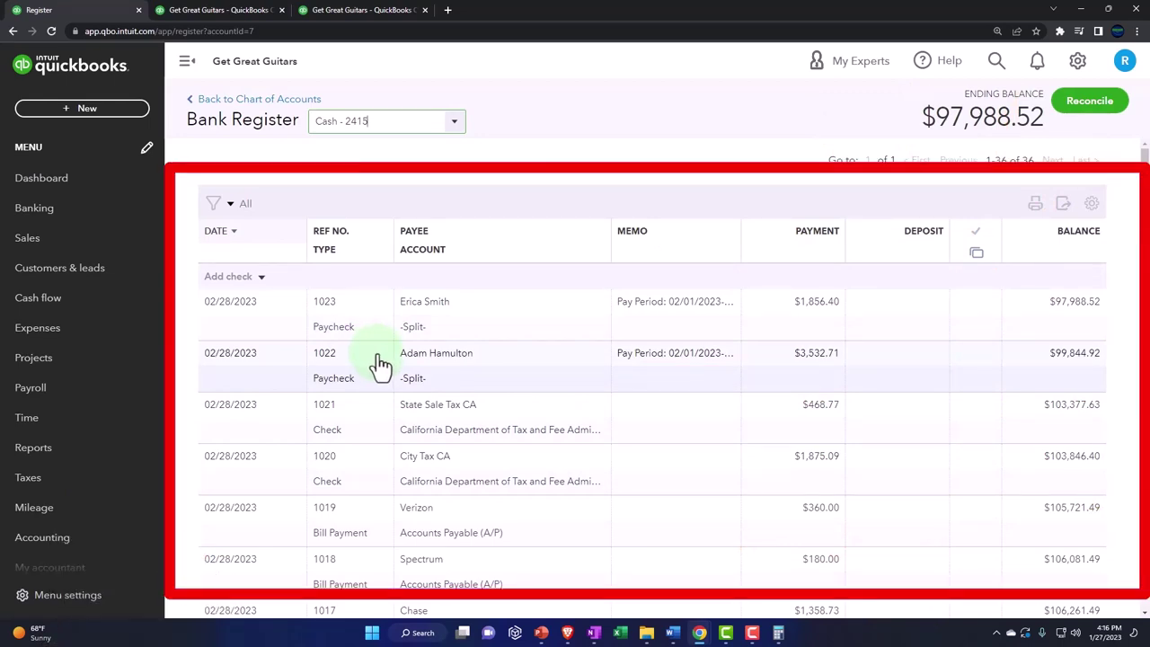
# Step: Rerun the balance sheet report as of February 28, 2023 and examine its cash balance and other assets
pyautogui.click(230, 10)
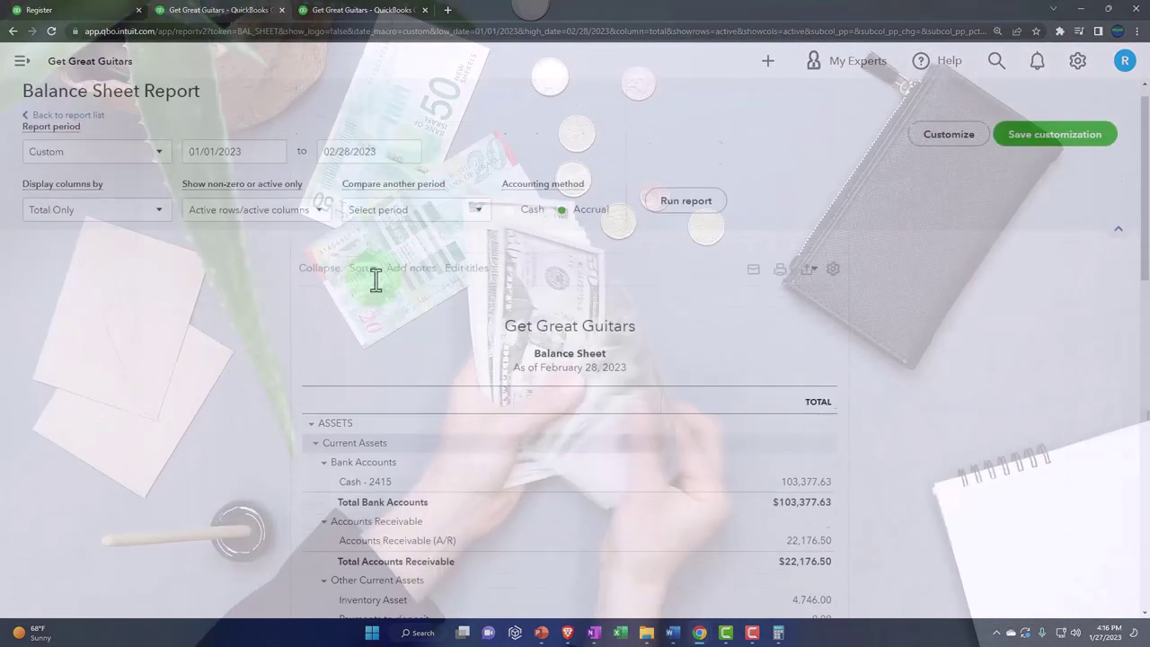
pyautogui.click(680, 226)
pyautogui.scroll(-2, 743, 425)
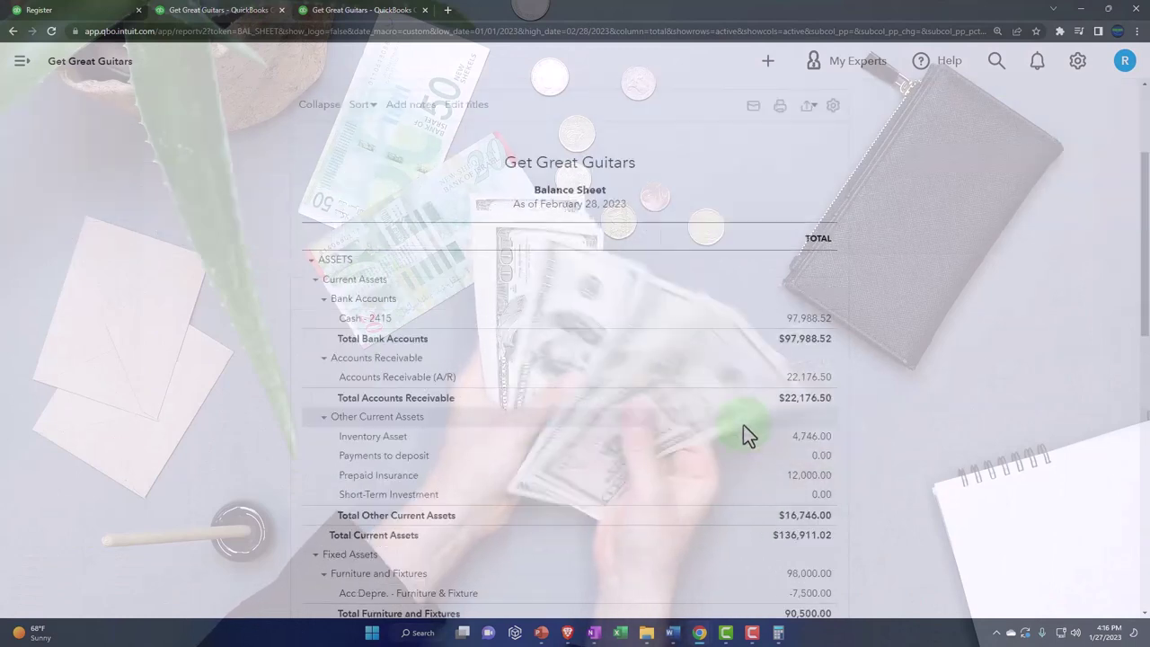
pyautogui.hotkey('ctrl', '+')
pyautogui.hotkey('ctrl', '+')
pyautogui.hotkey('ctrl', '+')
pyautogui.hotkey('ctrl', '+')
pyautogui.scroll(-3, 728, 417)
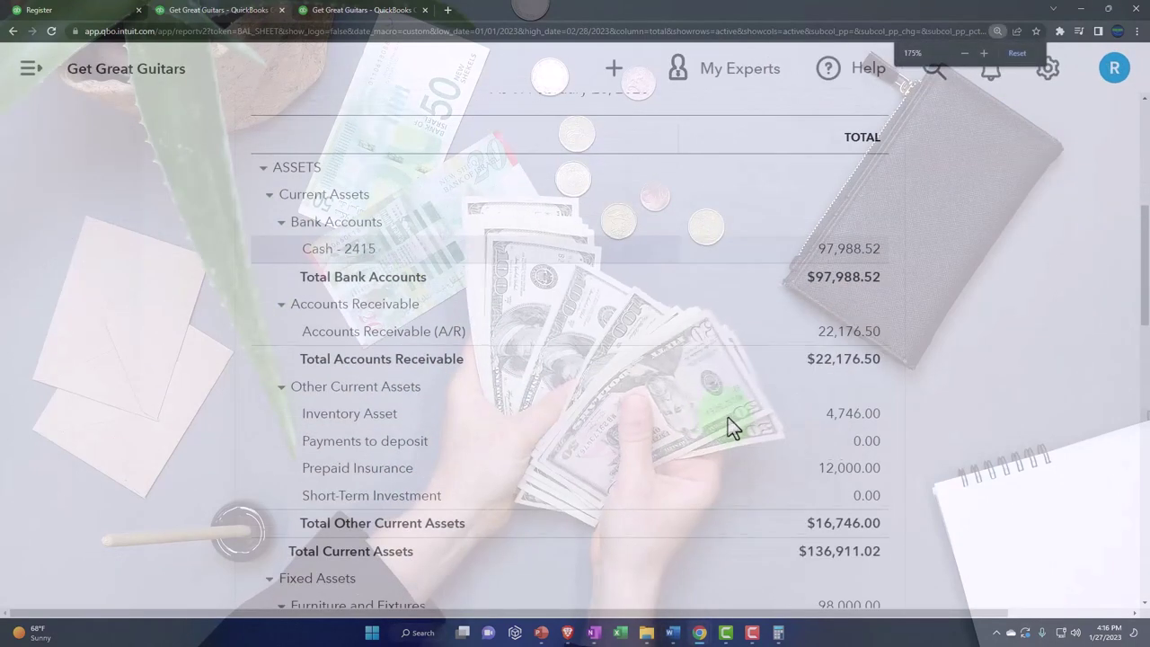
pyautogui.scroll(-1, 729, 419)
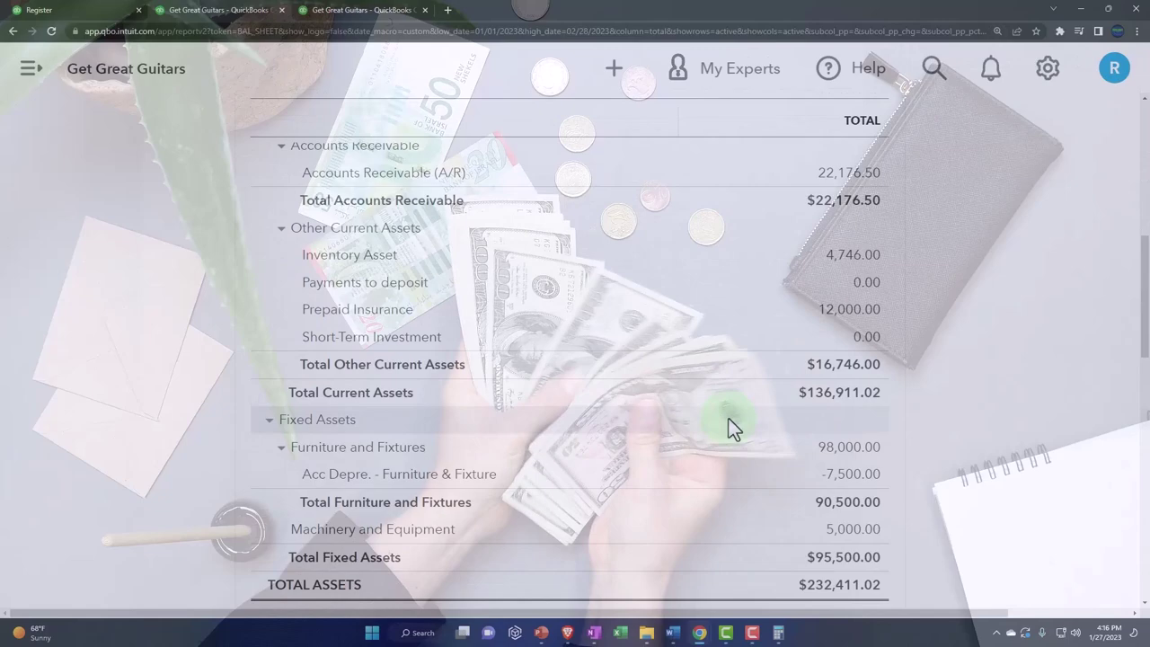
pyautogui.scroll(-2, 728, 419)
pyautogui.scroll(6, 728, 419)
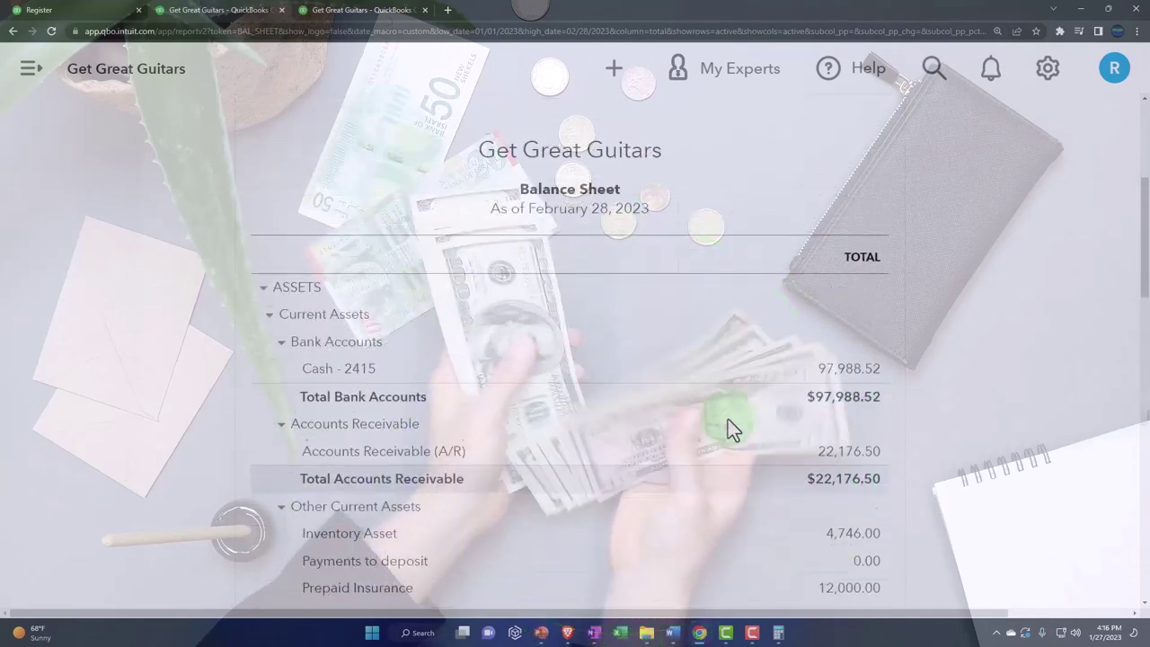
# Step: Open the transaction report behind the Cash balance, examine the February payroll checks, and go back to the balance sheet
pyautogui.click(852, 431)
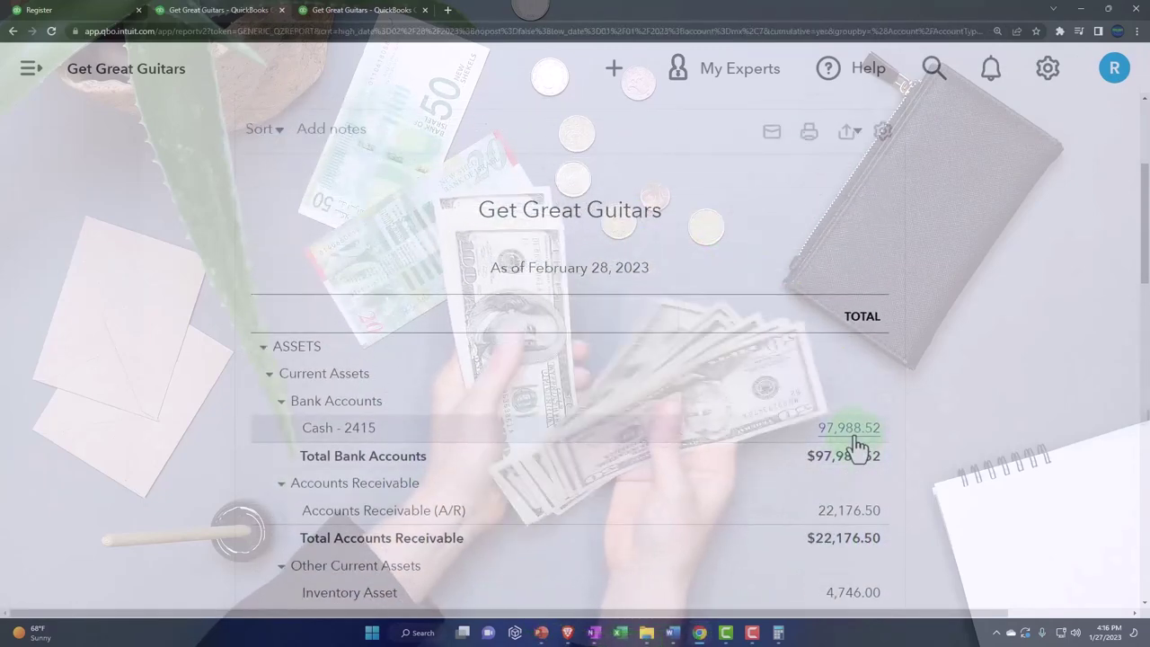
pyautogui.hotkey('ctrl', '-')
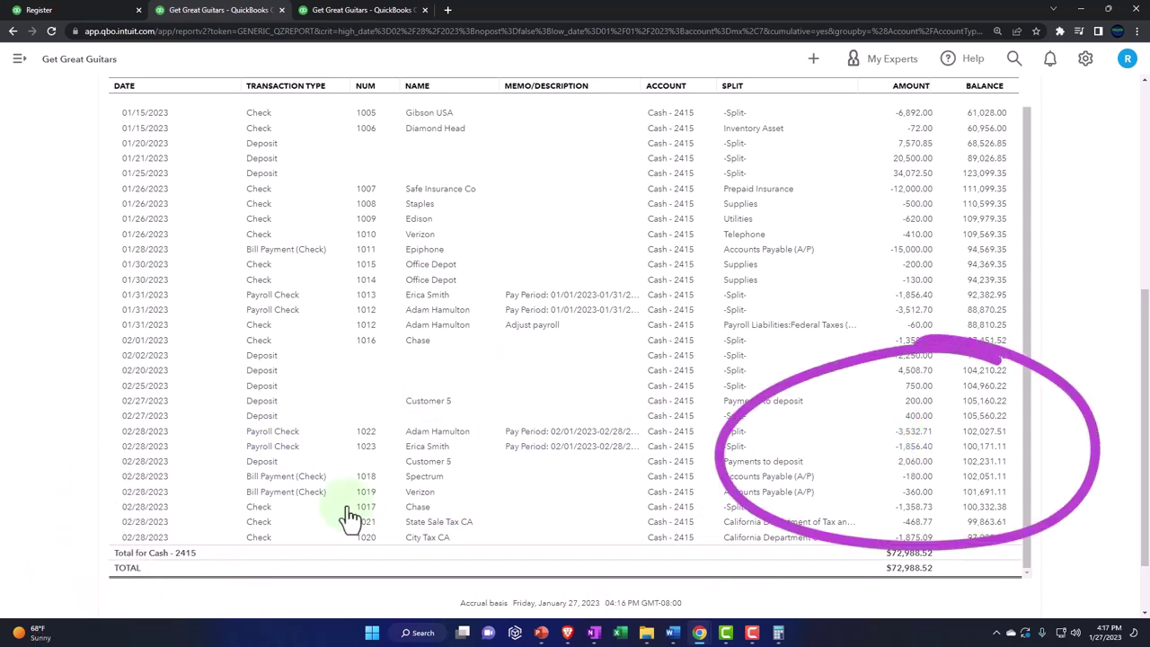
pyautogui.scroll(5, 135, 521)
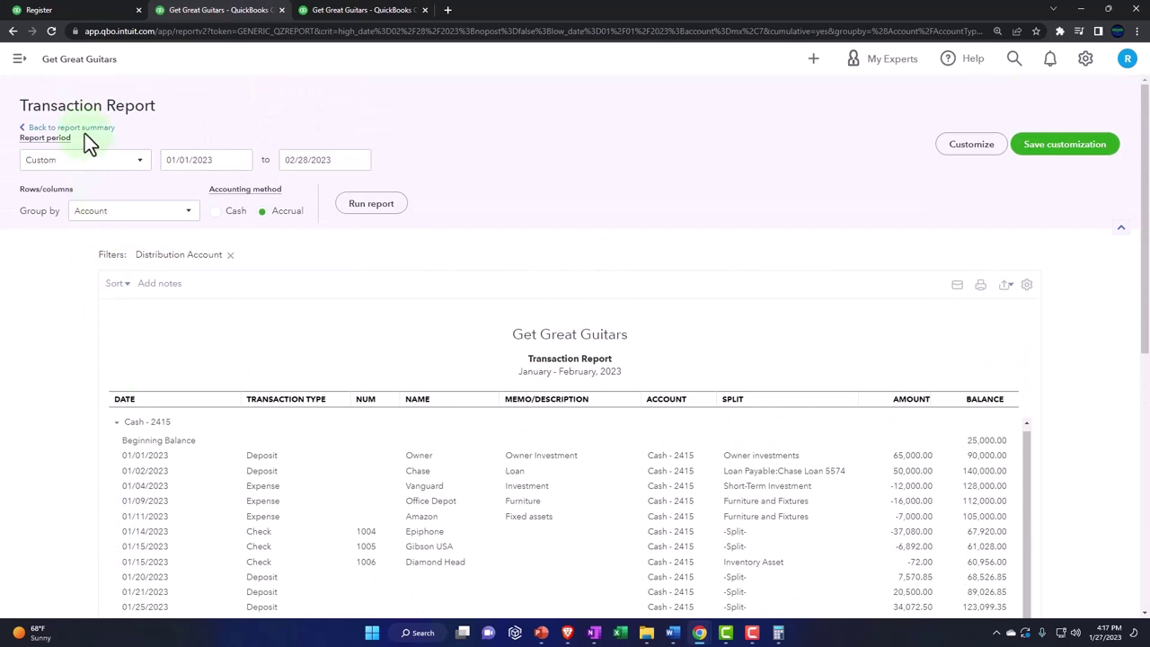
pyautogui.click(84, 130)
# Step: Refresh the January-February 2023 profit and loss report and examine the payroll taxes and wages under expenses
pyautogui.click(328, 10)
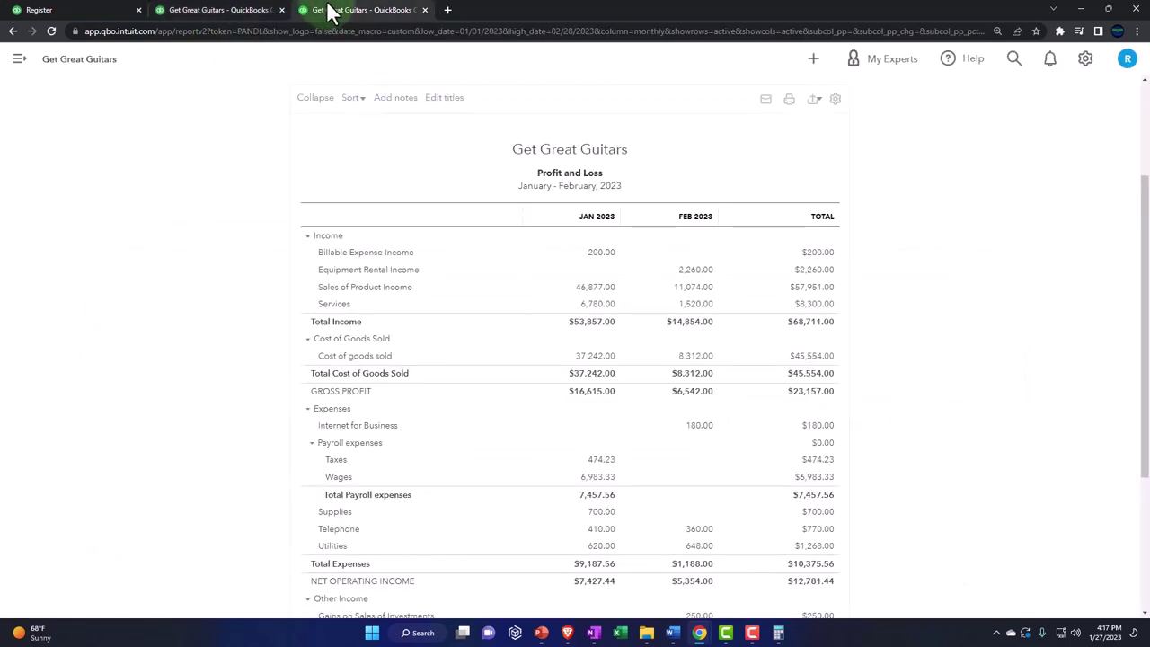
pyautogui.scroll(2, 387, 243)
pyautogui.scroll(-5, 835, 382)
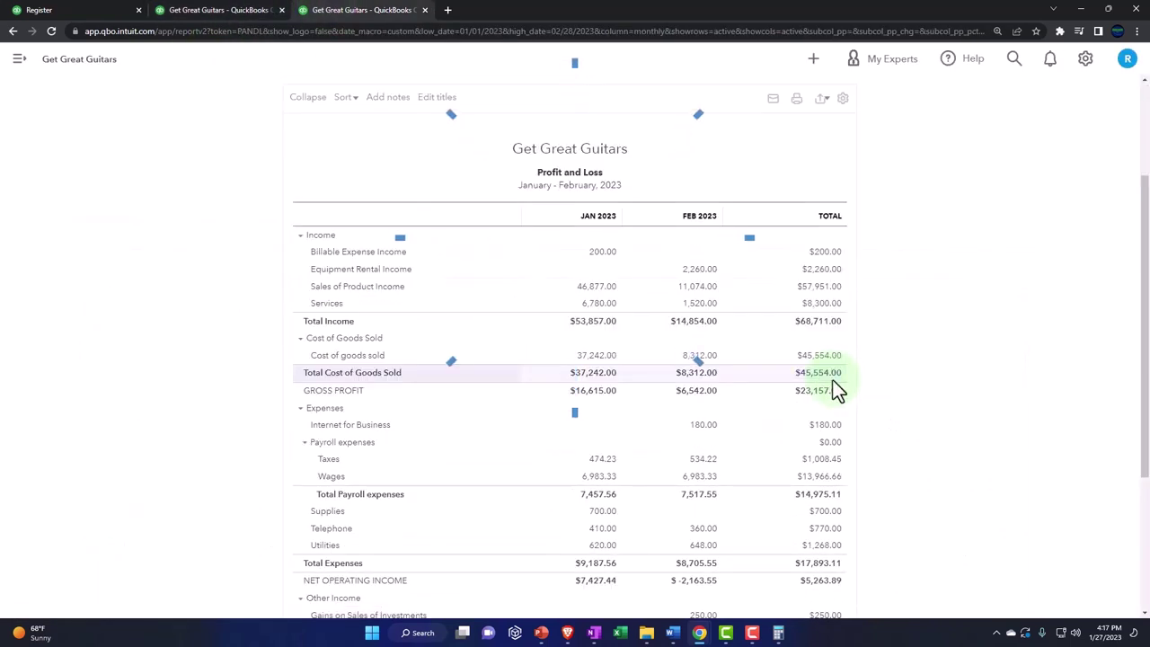
pyautogui.hotkey('ctrl', '+')
pyautogui.hotkey('ctrl', '+')
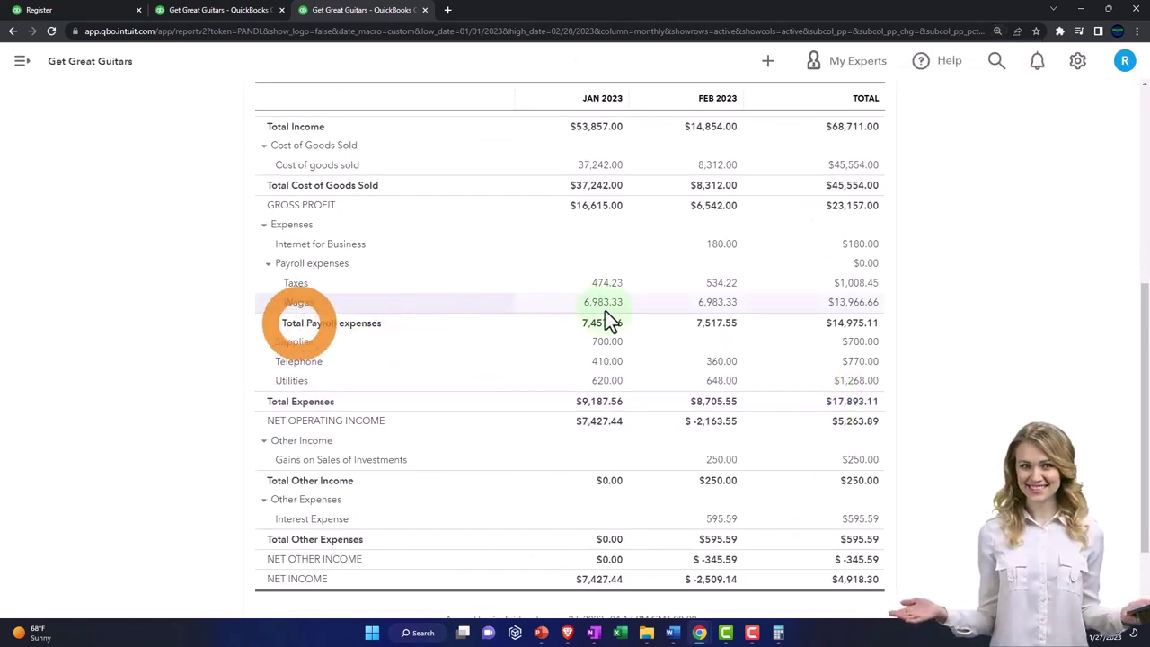
# Step: Open the transaction report behind the February 2023 wages, examine its payroll checks, and go back to the profit and loss
pyautogui.click(715, 305)
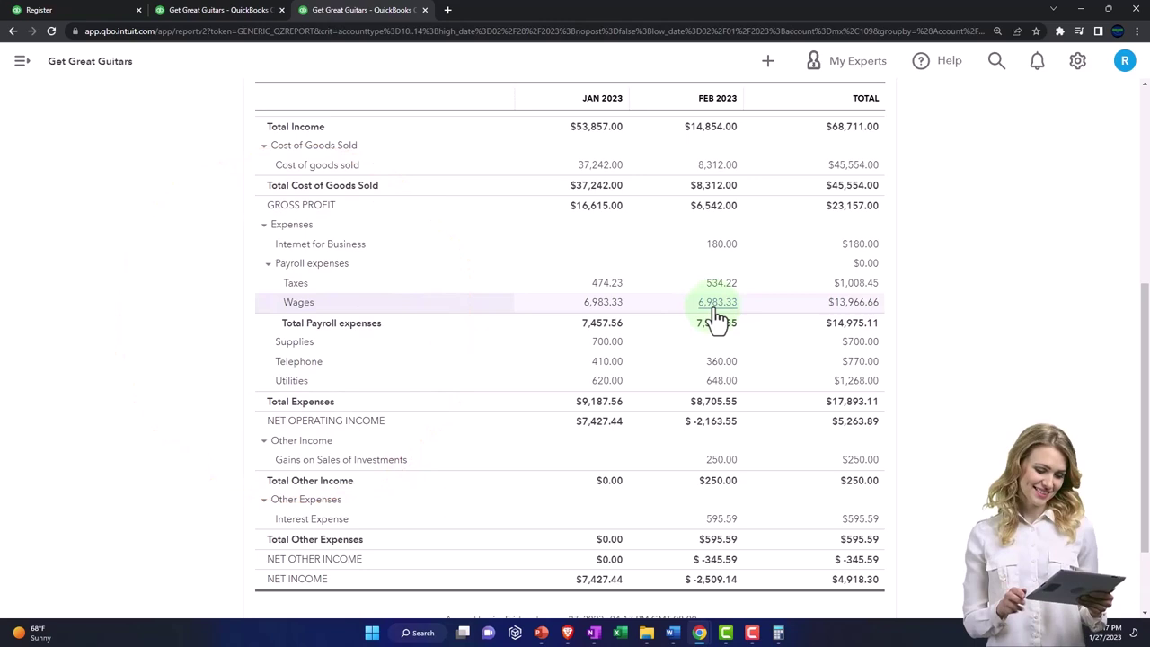
pyautogui.scroll(-1, 715, 360)
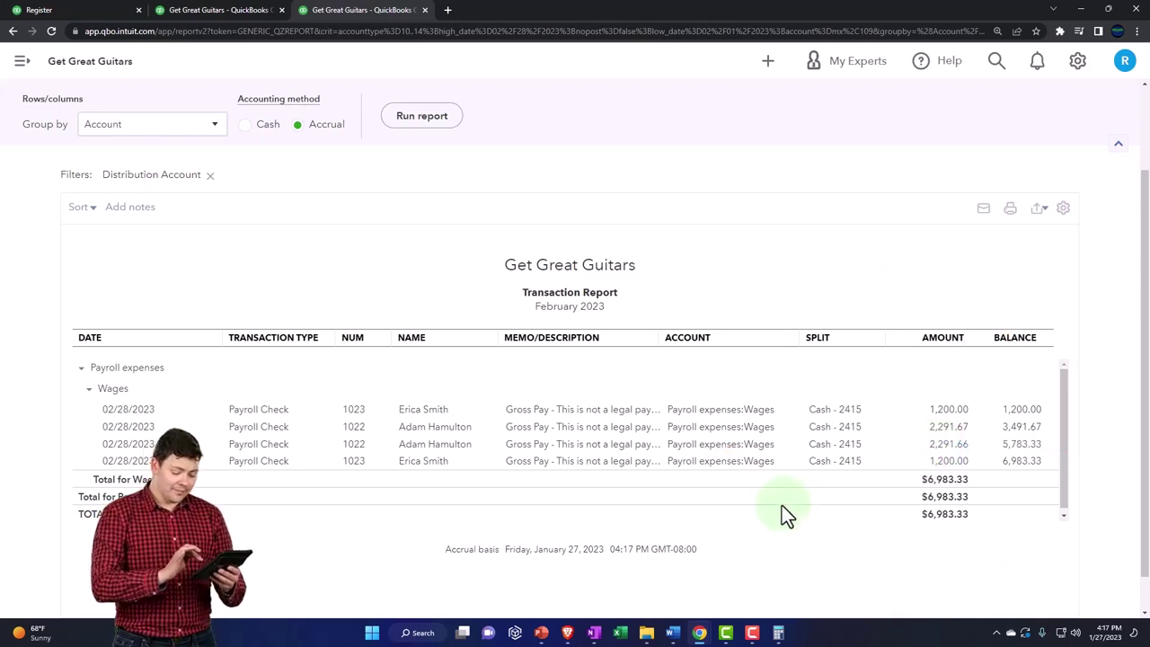
pyautogui.hotkey('alt', 'Left')
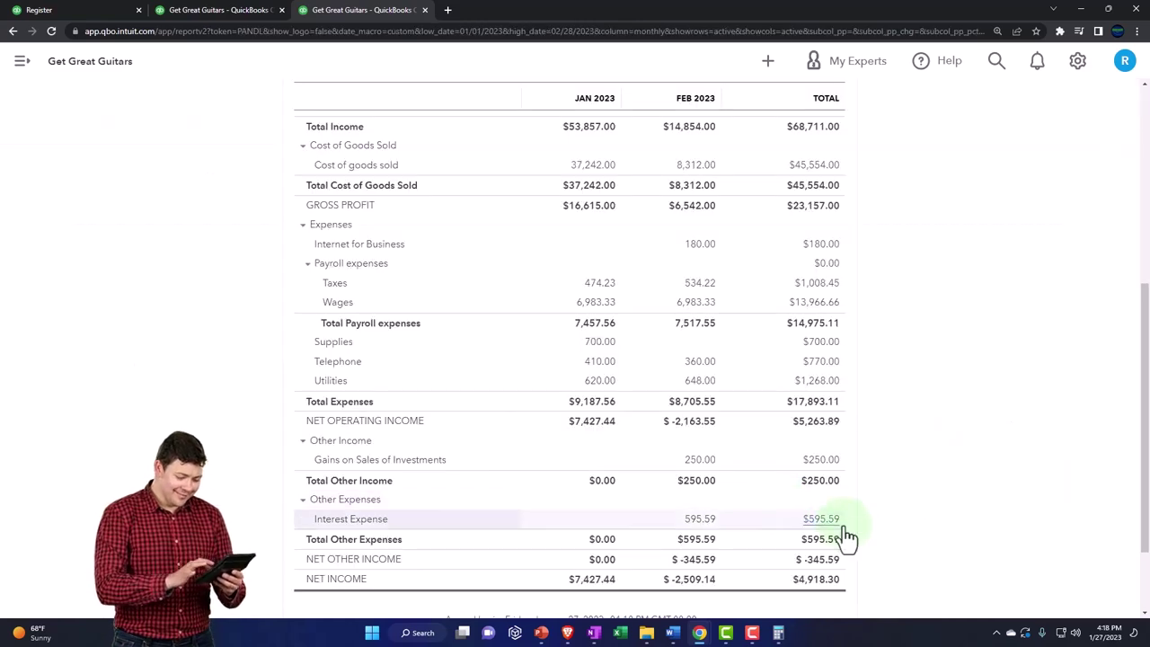
# Step: Find the payroll liabilities on the balance sheet and open the transaction report behind Federal Taxes (941/943/944)
pyautogui.click(252, 12)
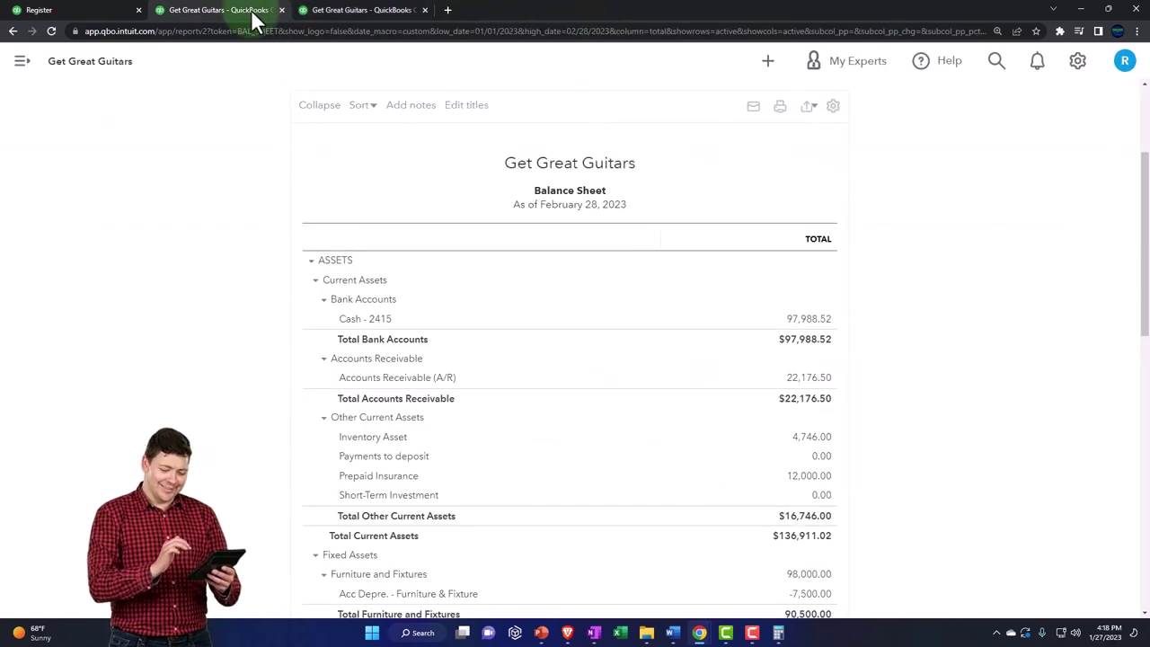
pyautogui.scroll(-8, 369, 372)
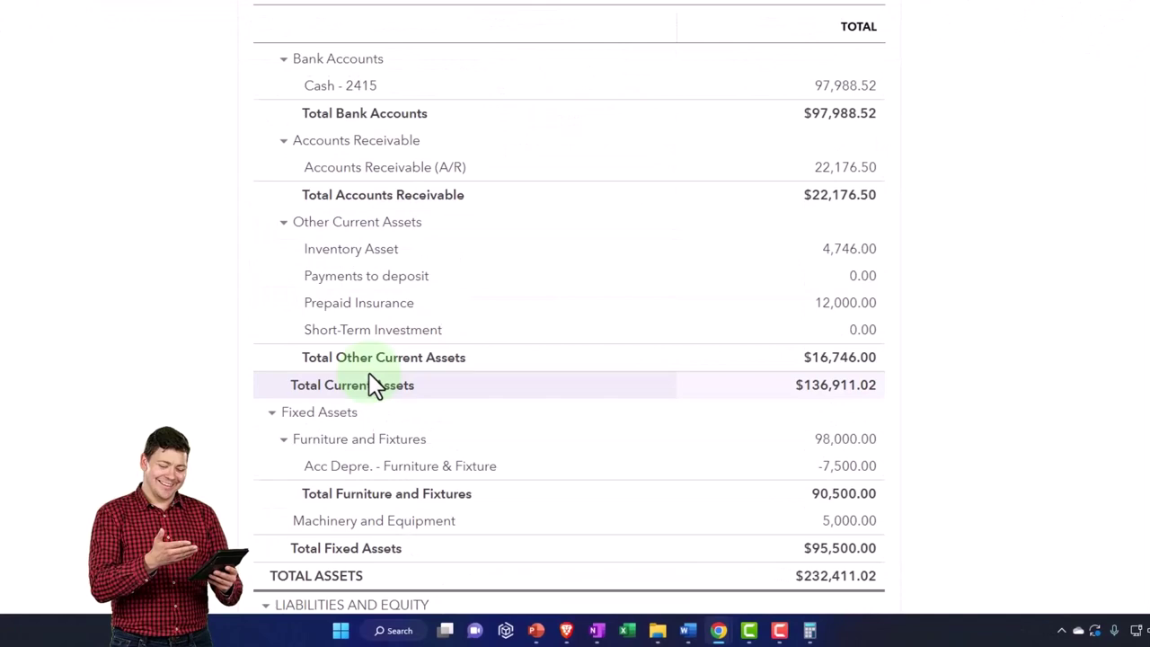
pyautogui.scroll(-3, 368, 372)
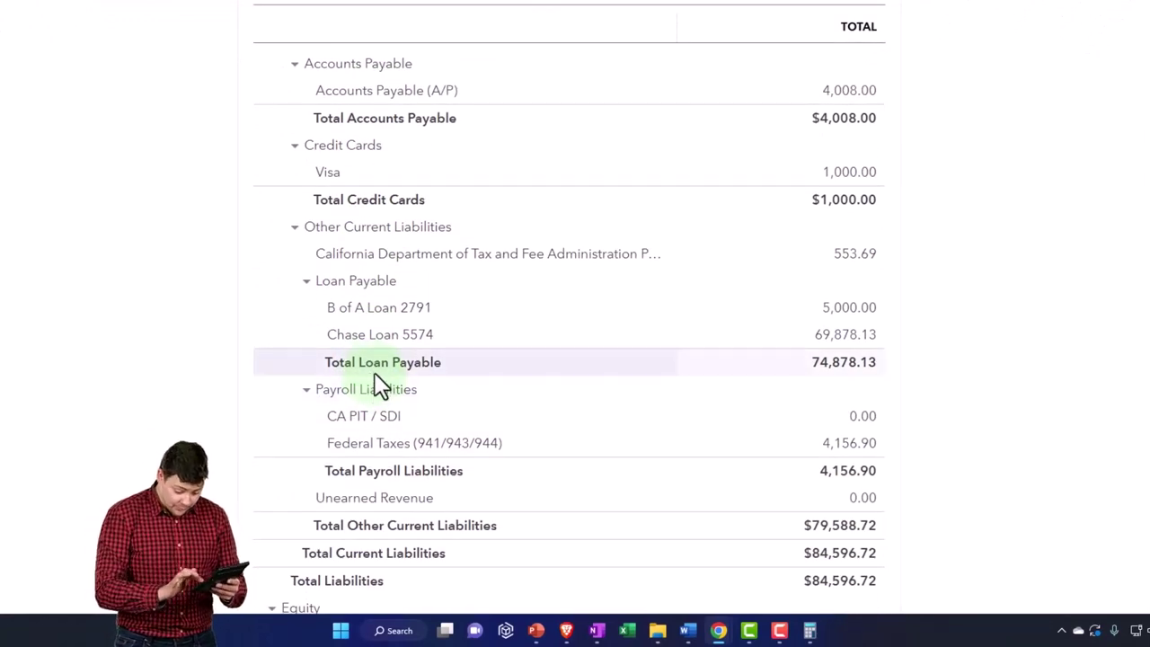
pyautogui.scroll(-2, 349, 366)
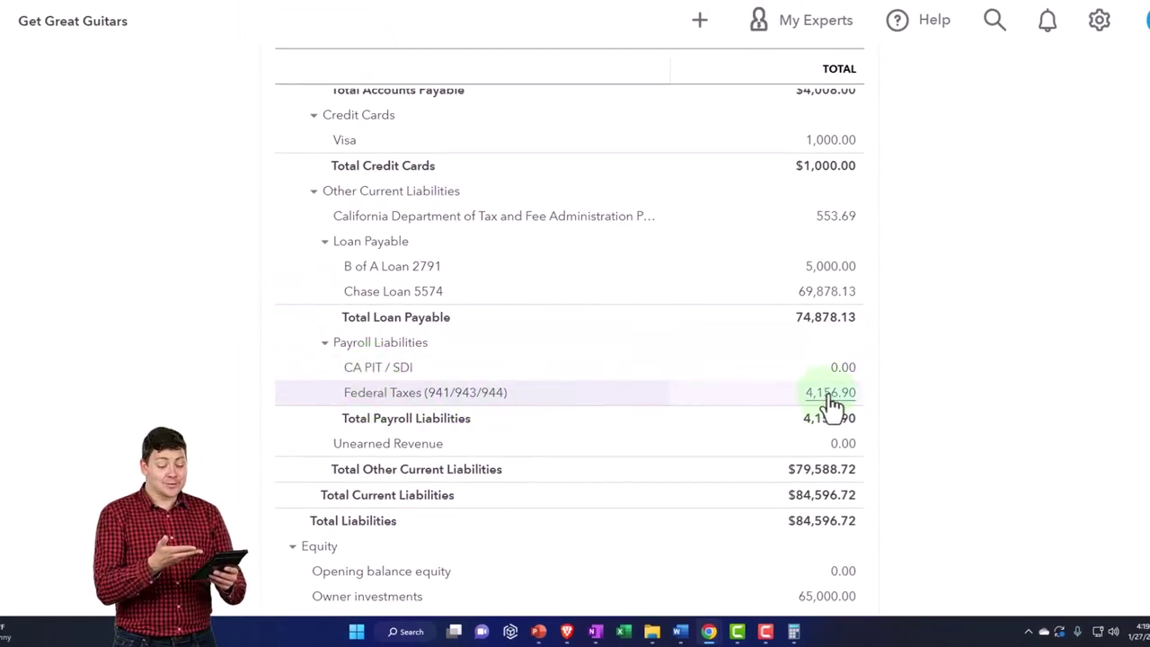
pyautogui.click(830, 396)
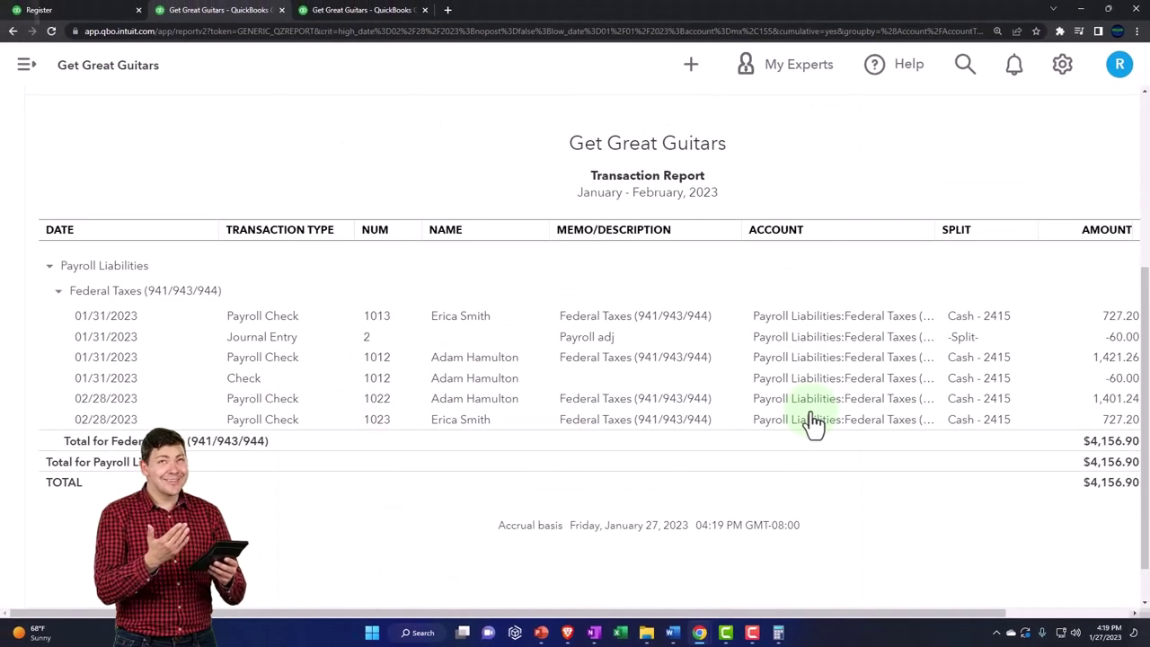
pyautogui.hotkey('ctrl', '-')
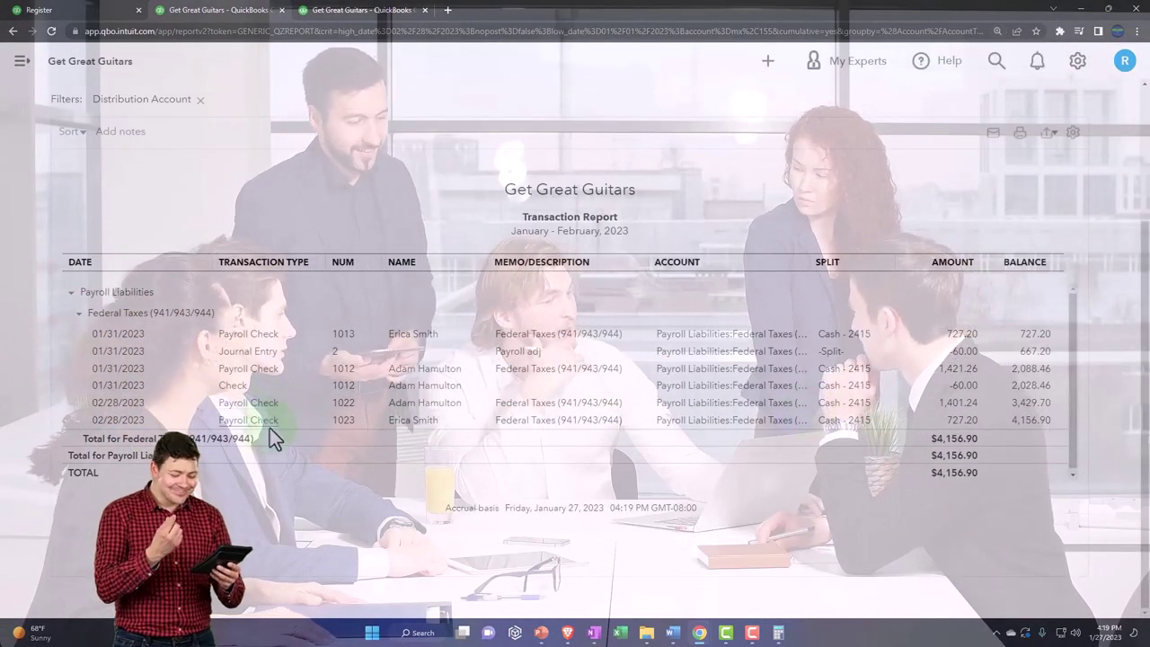
# Step: Examine the January-February 2023 federal tax liability transactions and go back to the balance sheet
pyautogui.scroll(2, 270, 429)
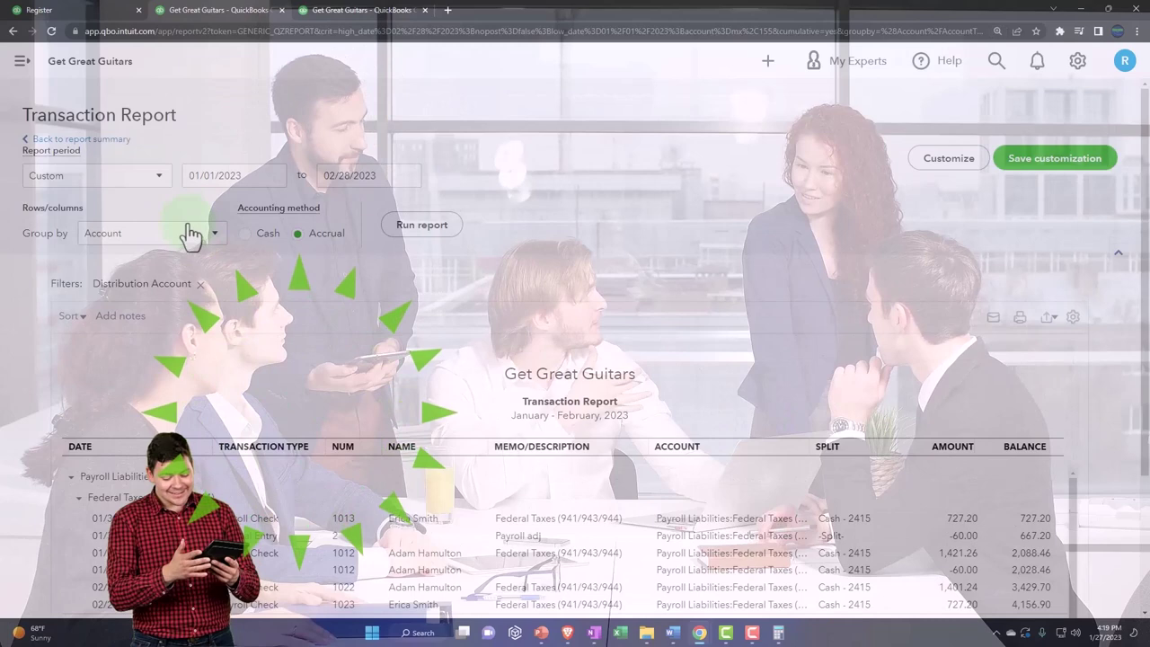
pyautogui.click(122, 142)
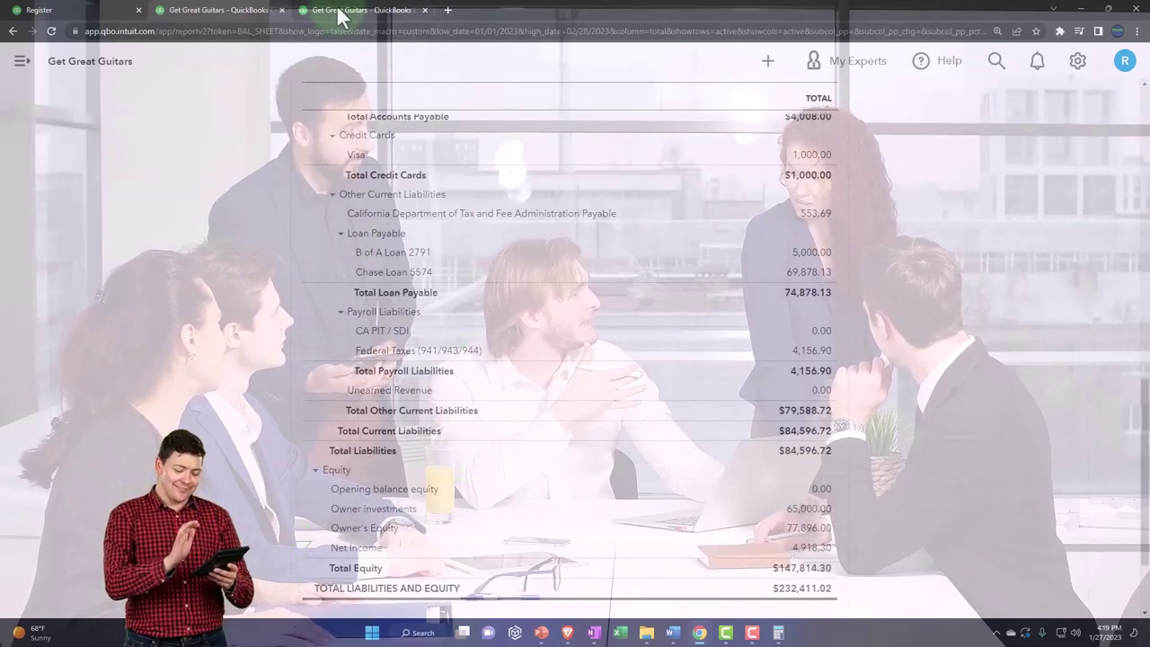
# Step: Open the transaction report behind the February 2023 payroll taxes on the profit and loss, examine the employer taxes, and go back
pyautogui.click(340, 13)
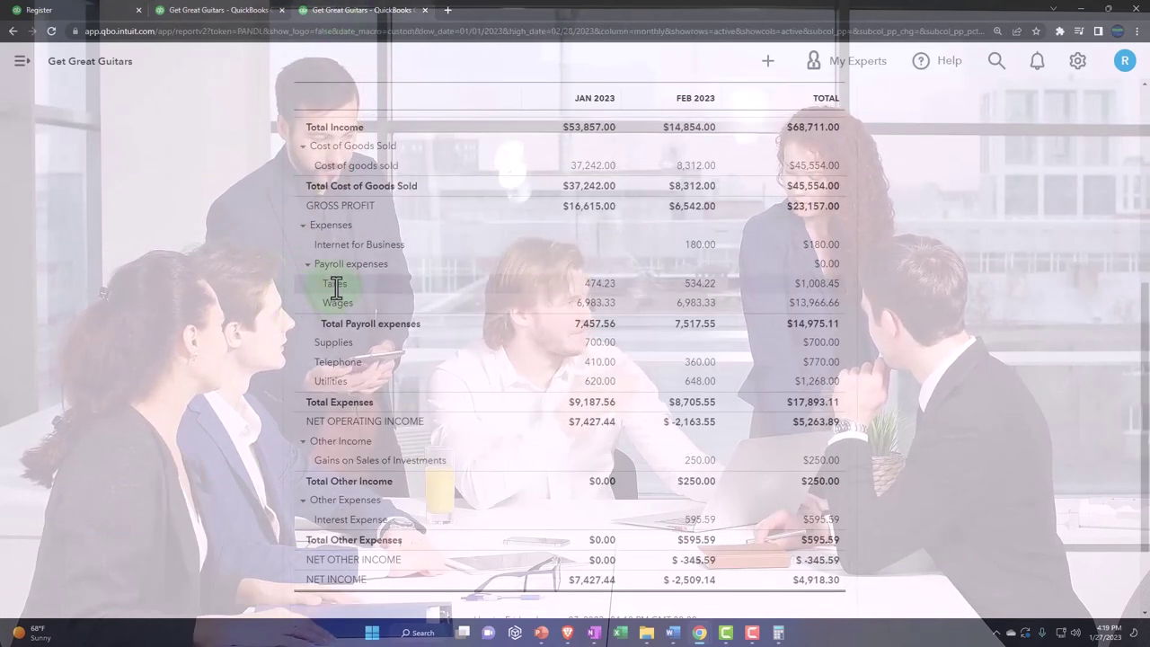
pyautogui.click(696, 285)
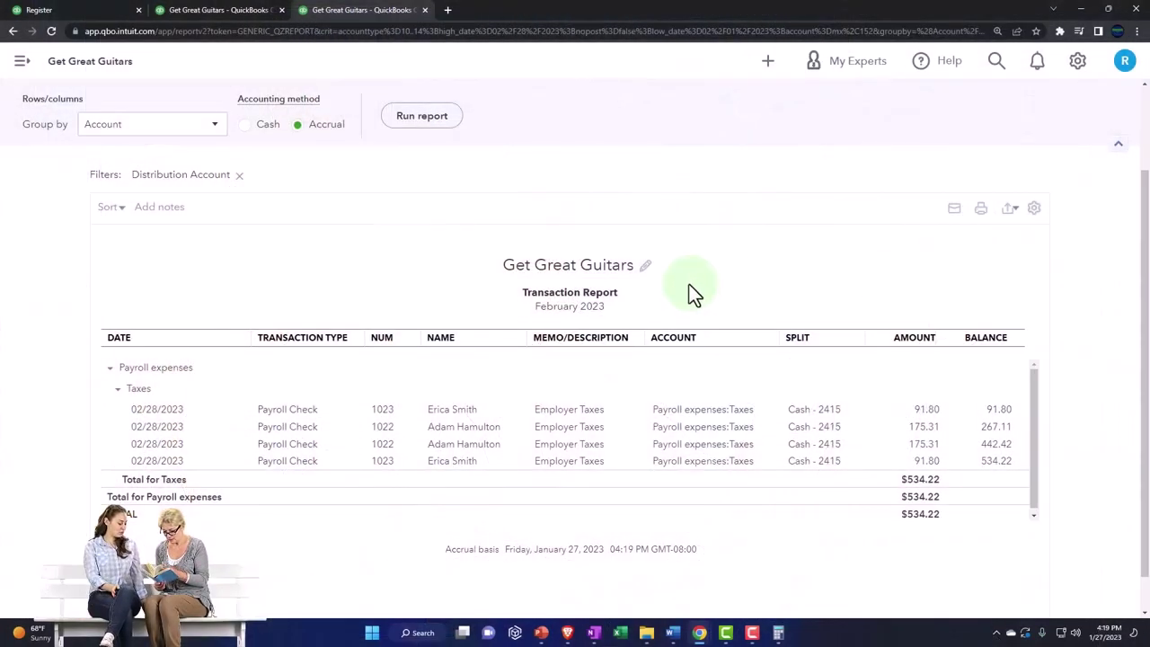
pyautogui.scroll(3, 79, 356)
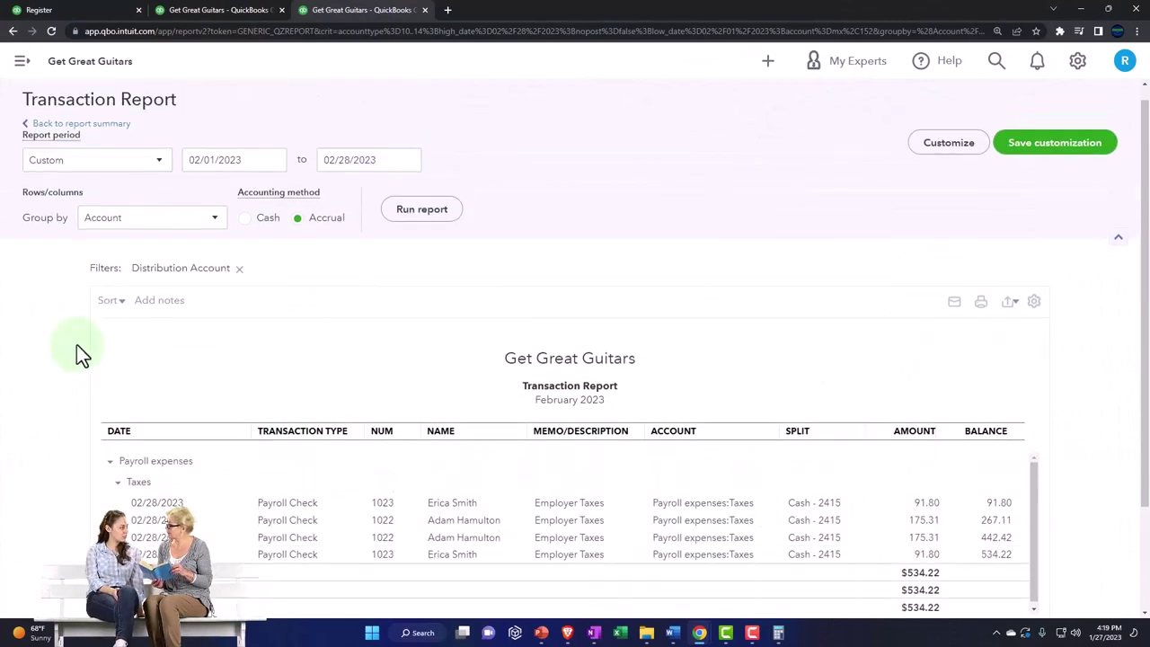
pyautogui.click(105, 141)
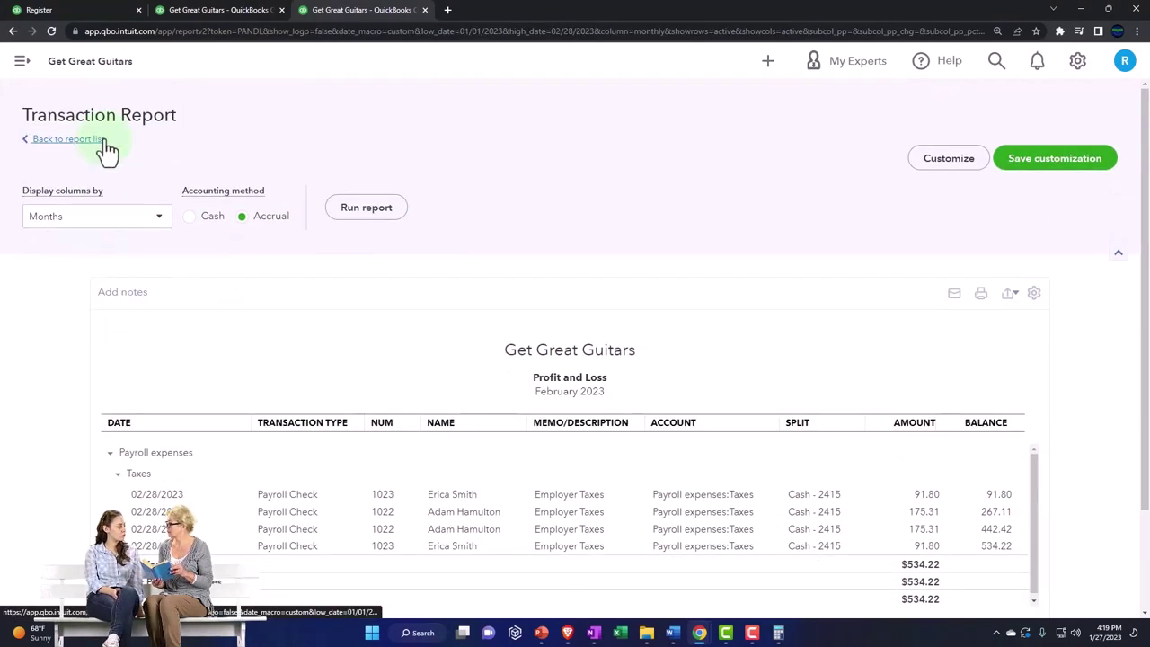
# Step: Duplicate the profit and loss browser tab, go to the reports list there, and look through the Payroll reports
pyautogui.rightClick(392, 18)
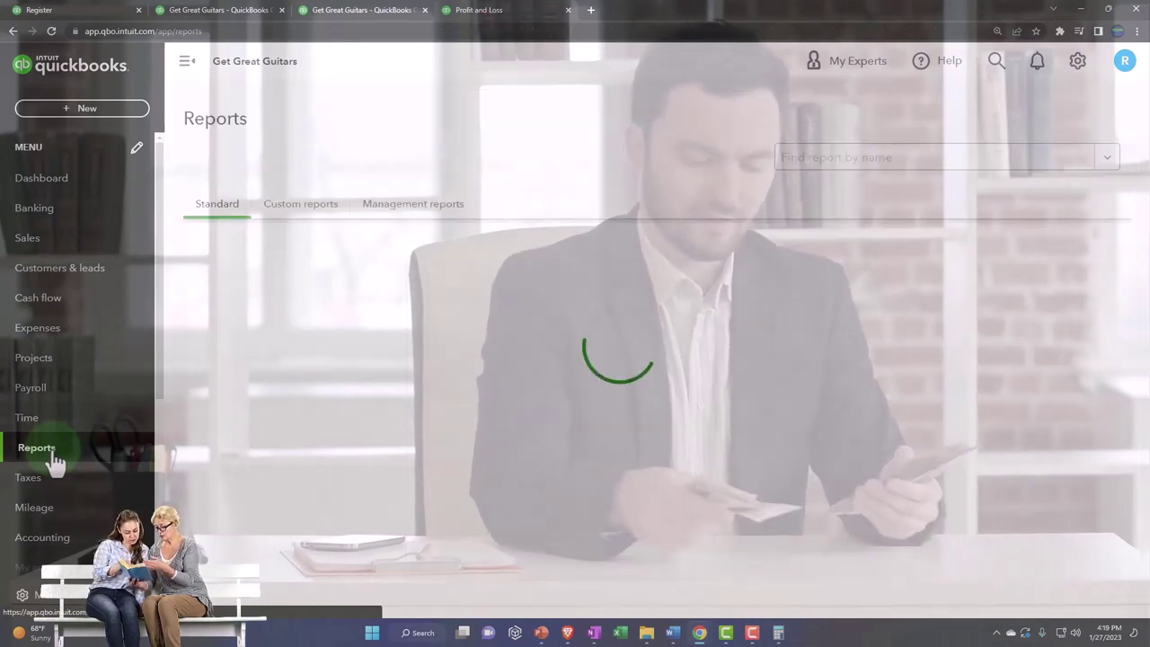
pyautogui.click(176, 63)
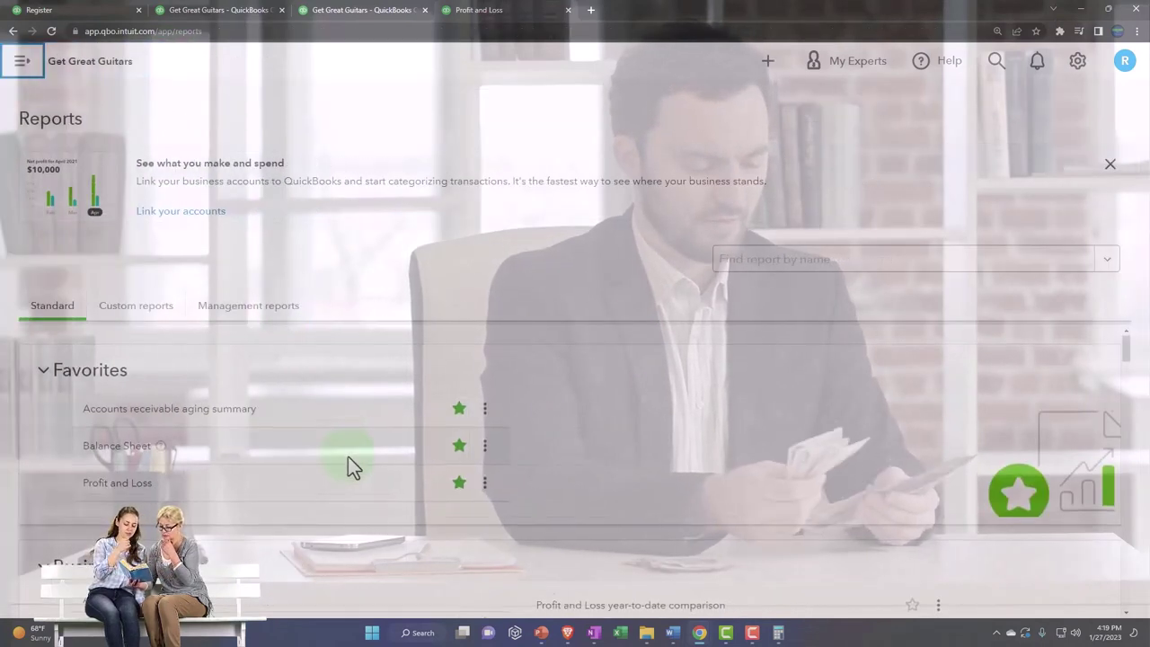
pyautogui.scroll(-15, 347, 456)
pyautogui.scroll(-12, 348, 456)
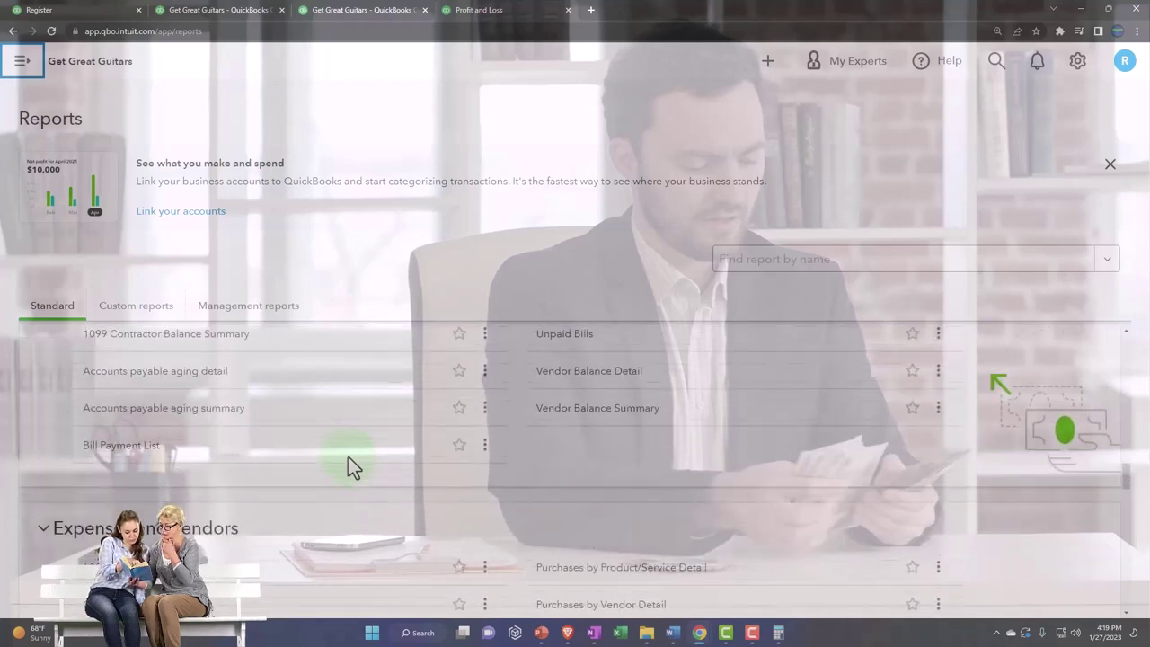
pyautogui.scroll(-12, 348, 457)
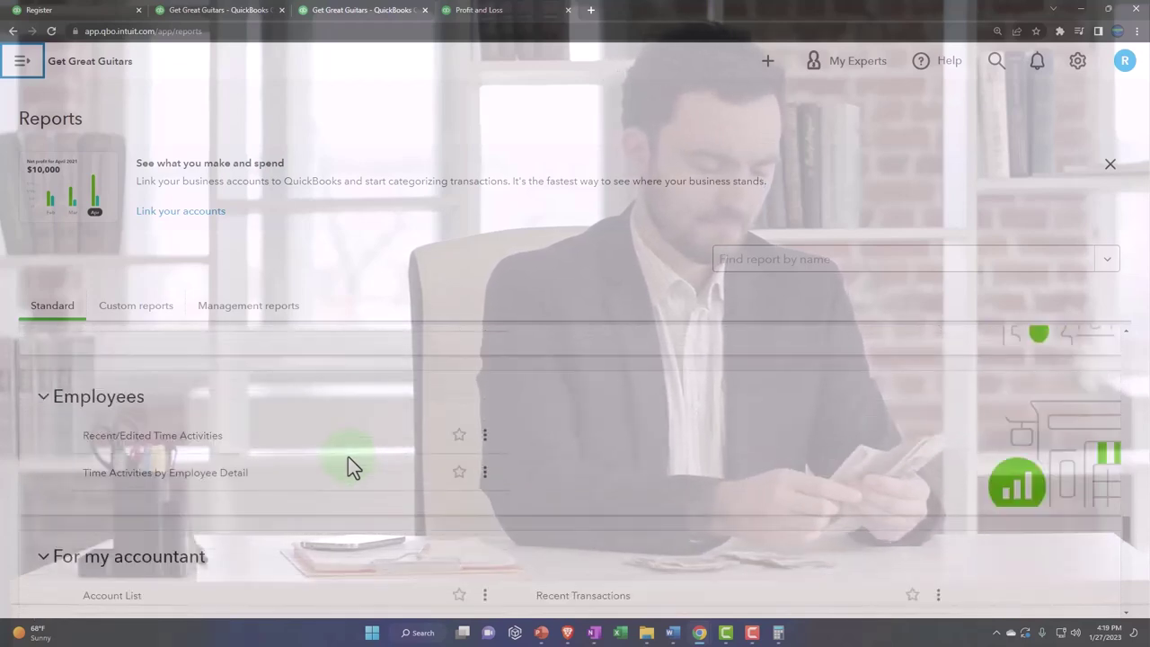
pyautogui.scroll(-1, 349, 463)
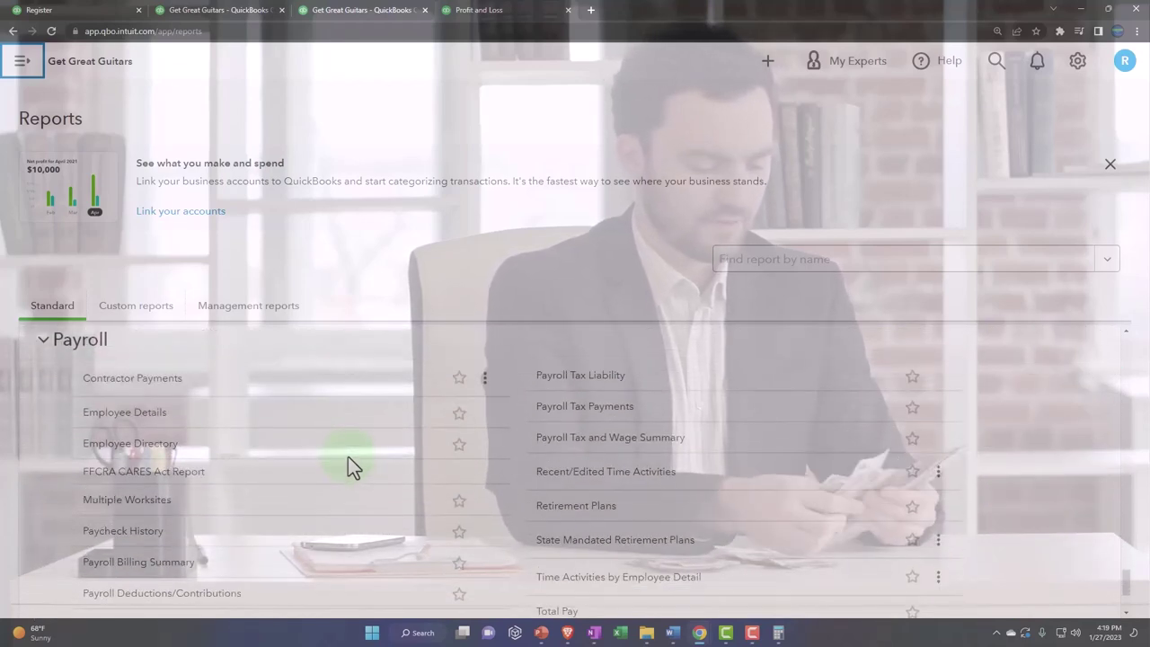
pyautogui.hotkey('ctrl', '-')
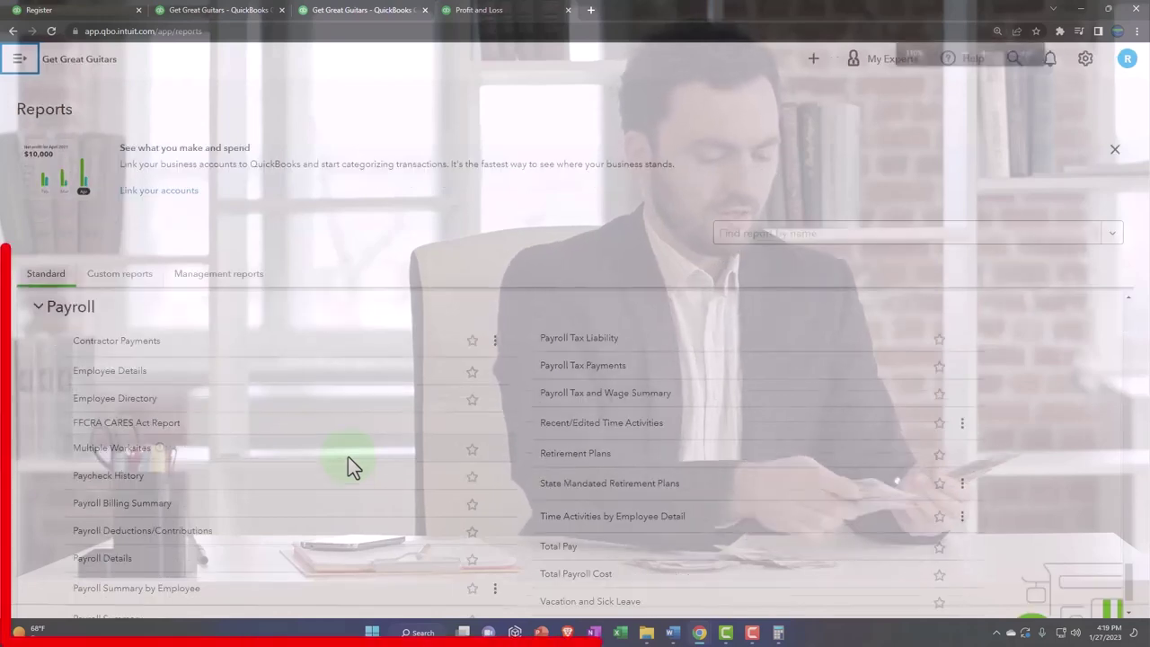
pyautogui.hotkey('ctrl', '-')
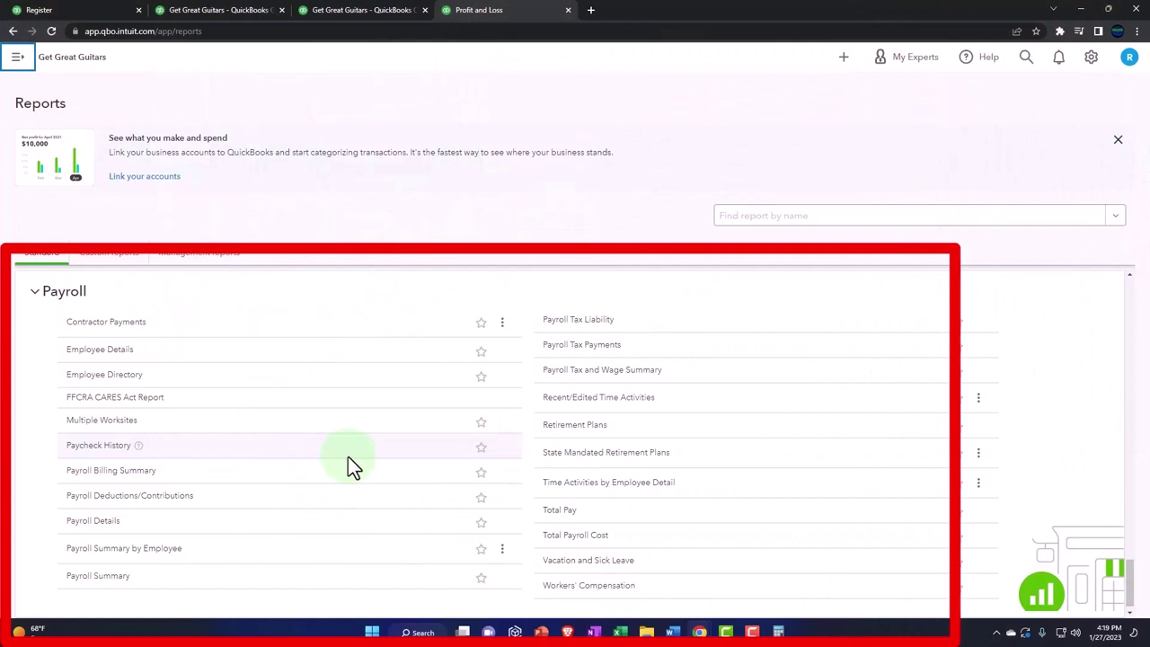
pyautogui.scroll(-1, 348, 457)
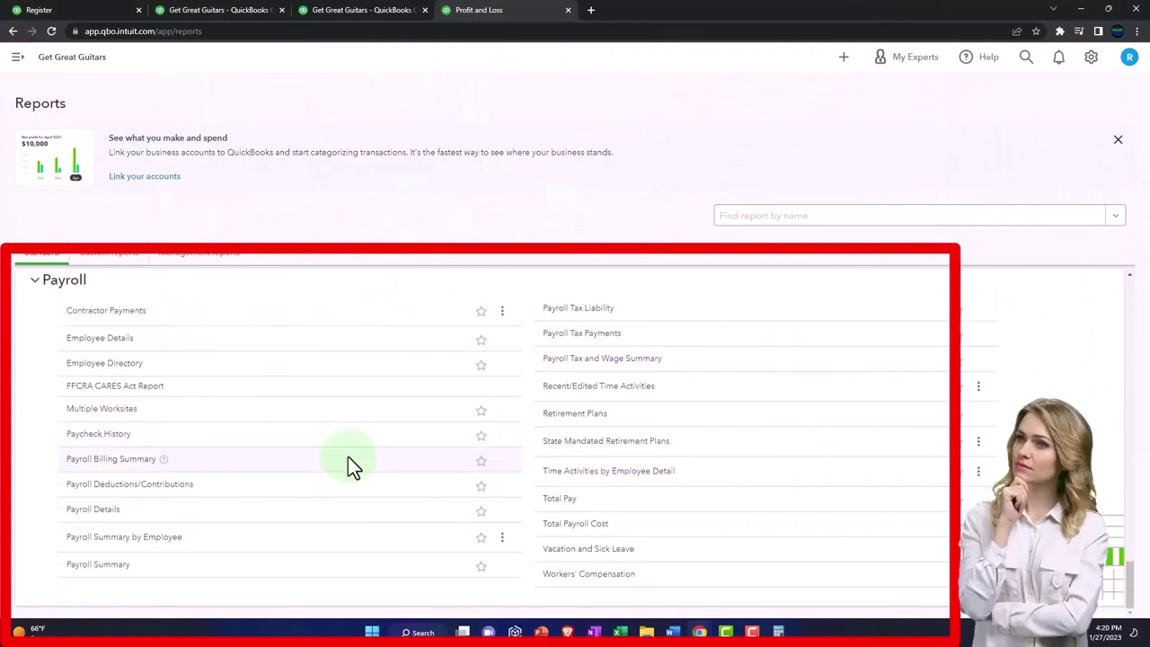
# Step: Open the Payroll Summary by Employee report and set its date range to 01/01/2023 through 02/28/2023
pyautogui.click(161, 537)
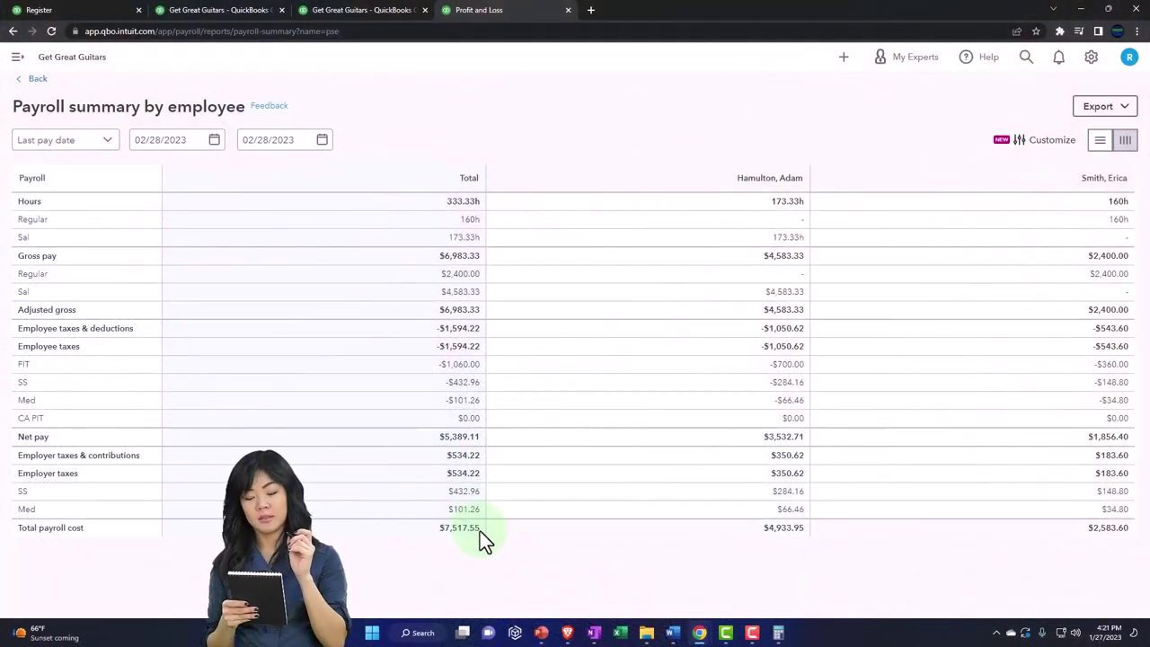
pyautogui.click(214, 142)
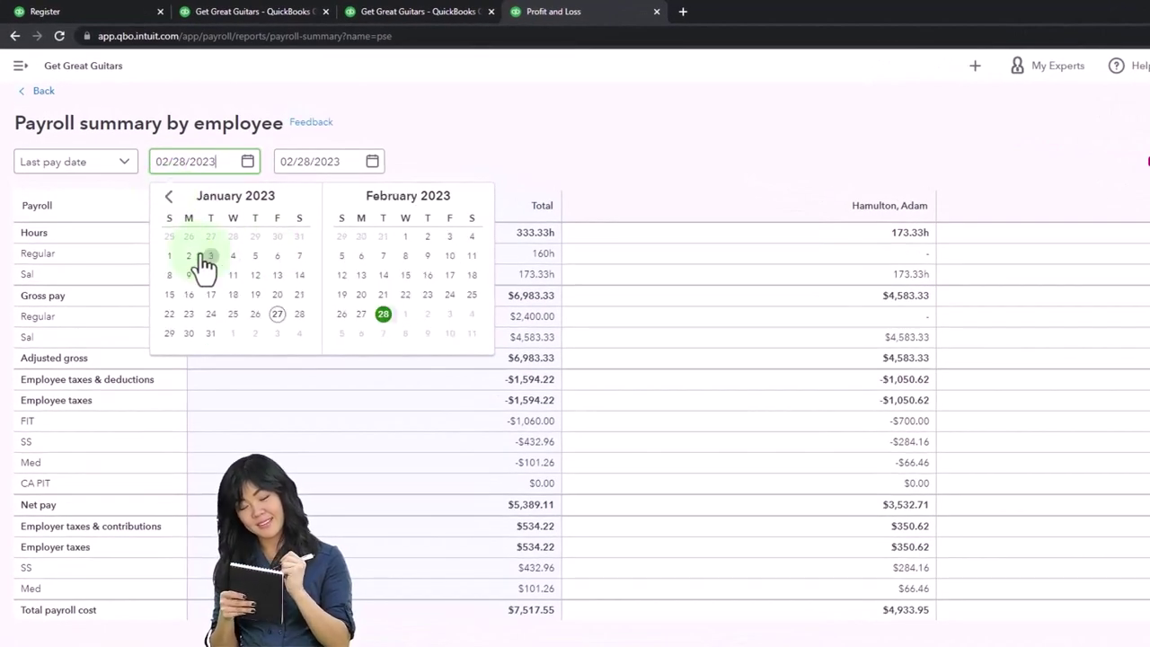
pyautogui.click(170, 256)
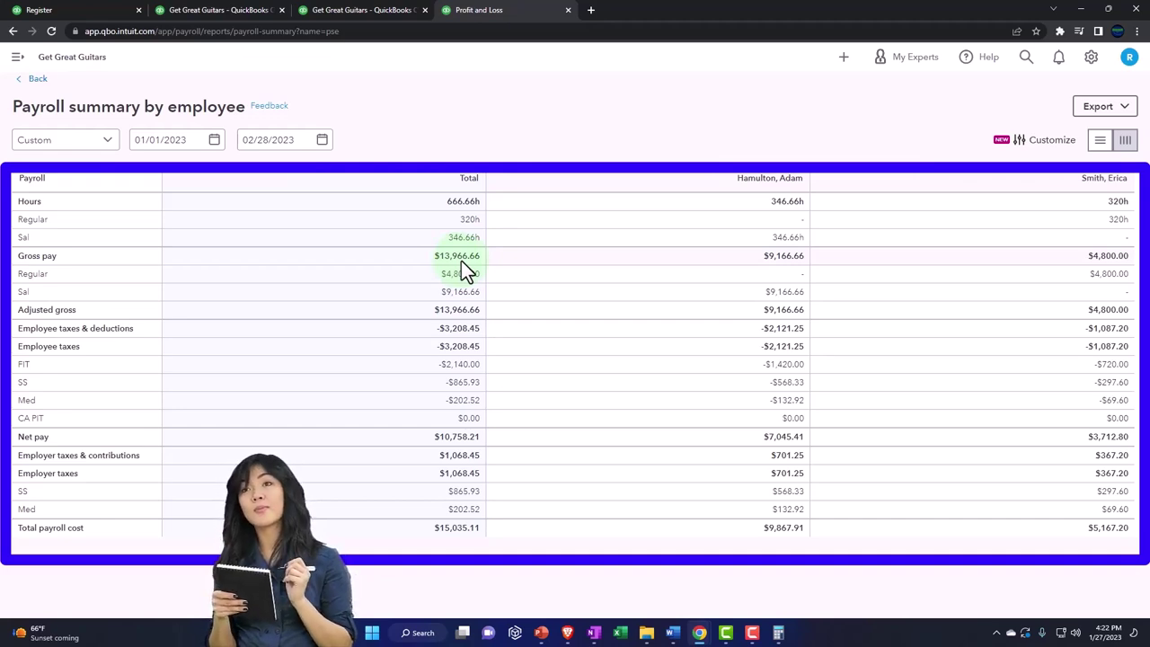
# Step: Return to the January-February 2023 profit and loss, rerun it, and find the payroll expenses
pyautogui.click(341, 12)
pyautogui.scroll(5, 414, 206)
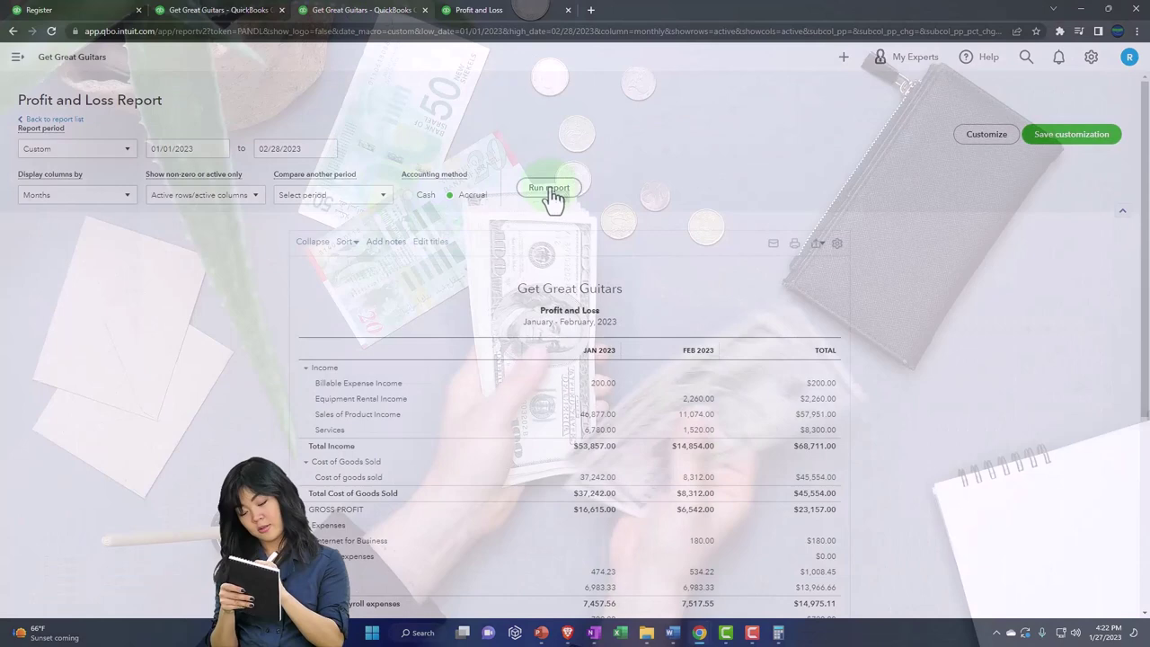
pyautogui.scroll(-2, 558, 318)
pyautogui.hotkey('ctrl', '+')
pyautogui.scroll(-5, 506, 394)
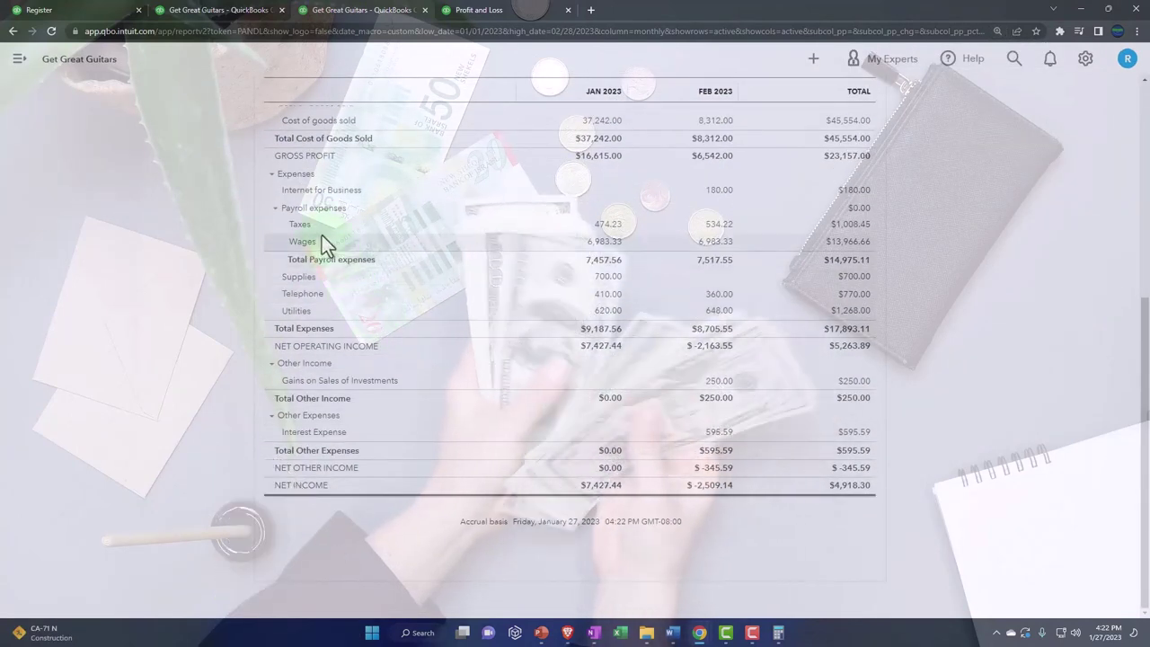
# Step: Compare the total wages and payroll taxes on the profit and loss with the gross pay and employer taxes in the payroll summary
pyautogui.click(856, 252)
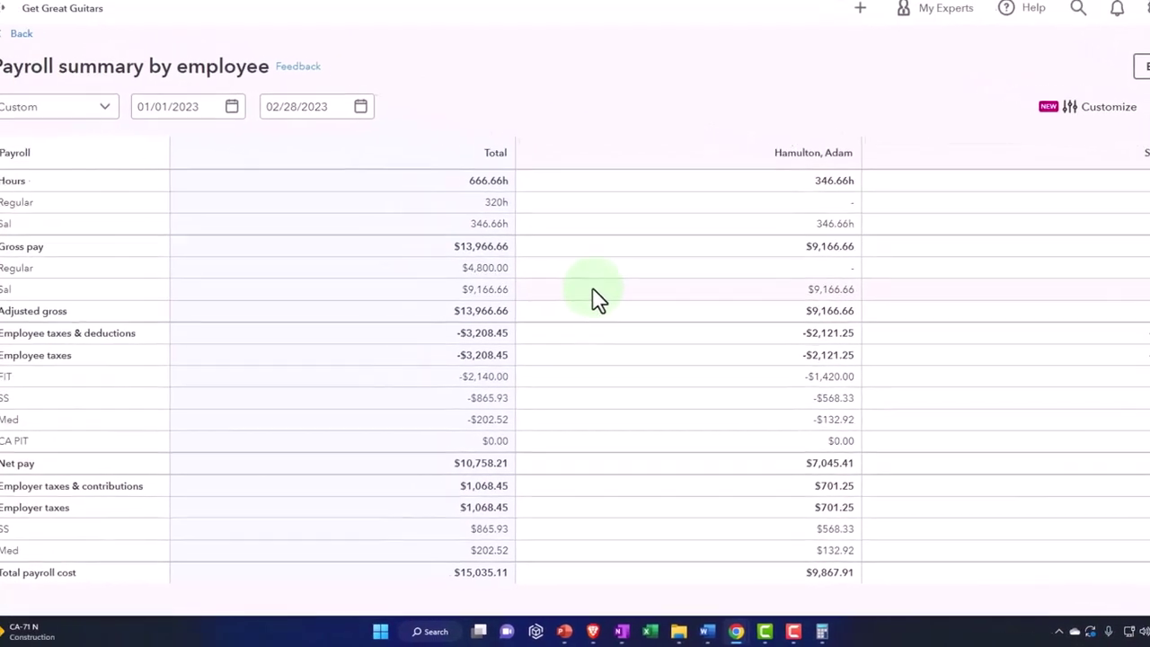
pyautogui.click(485, 278)
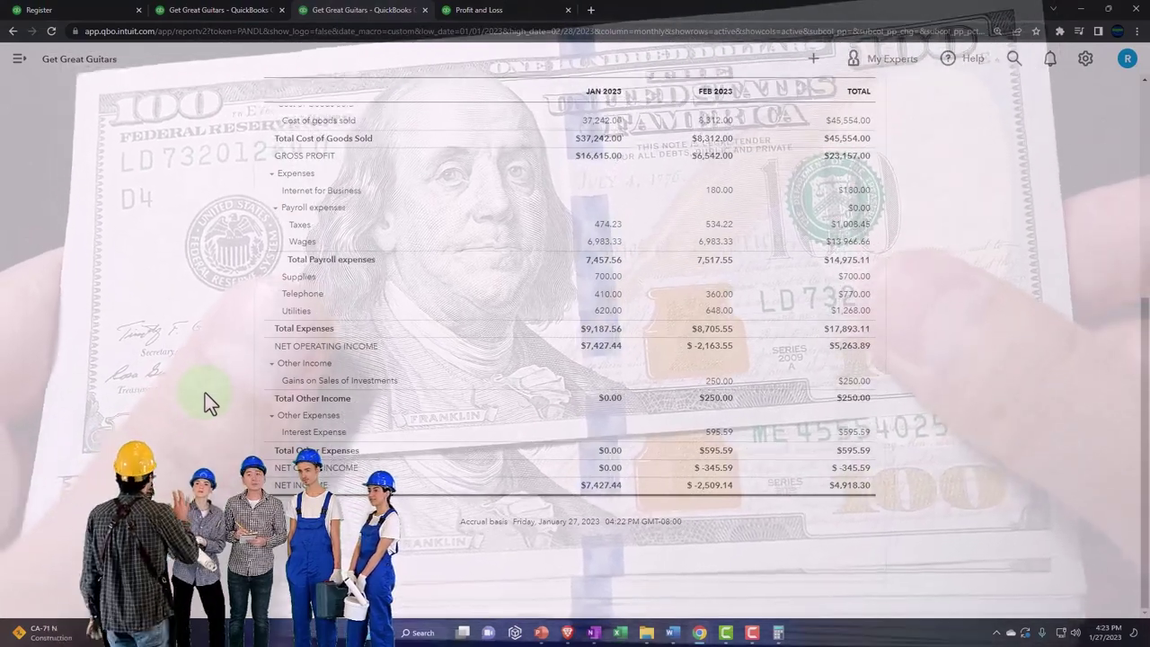
pyautogui.scroll(1, 205, 393)
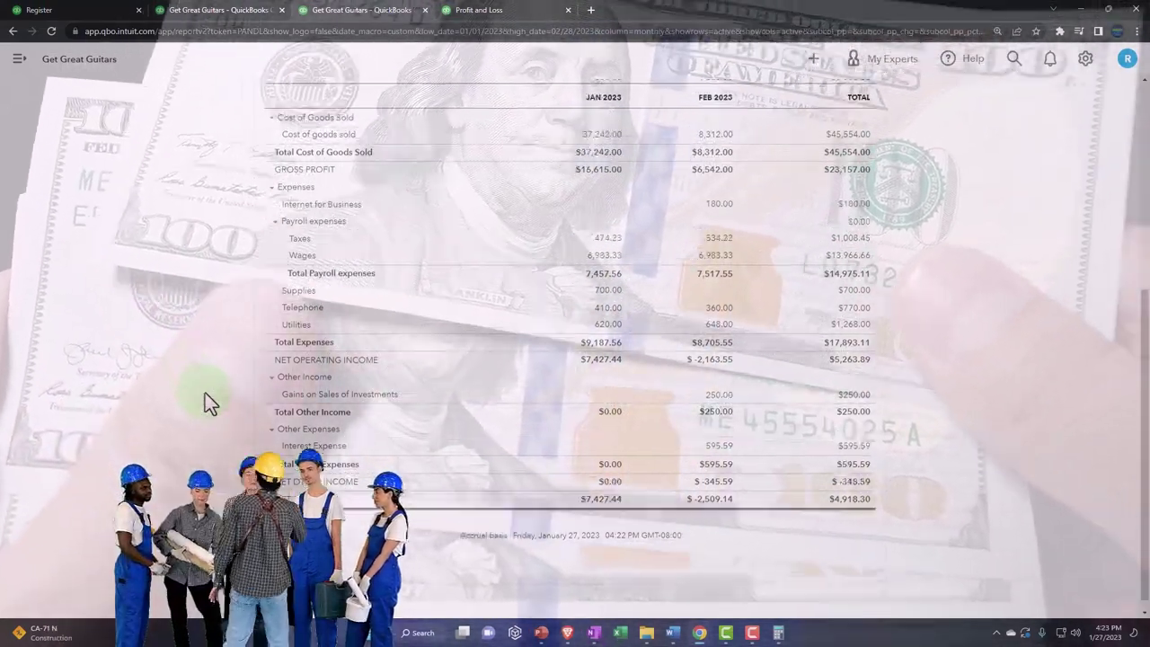
pyautogui.scroll(2, 205, 393)
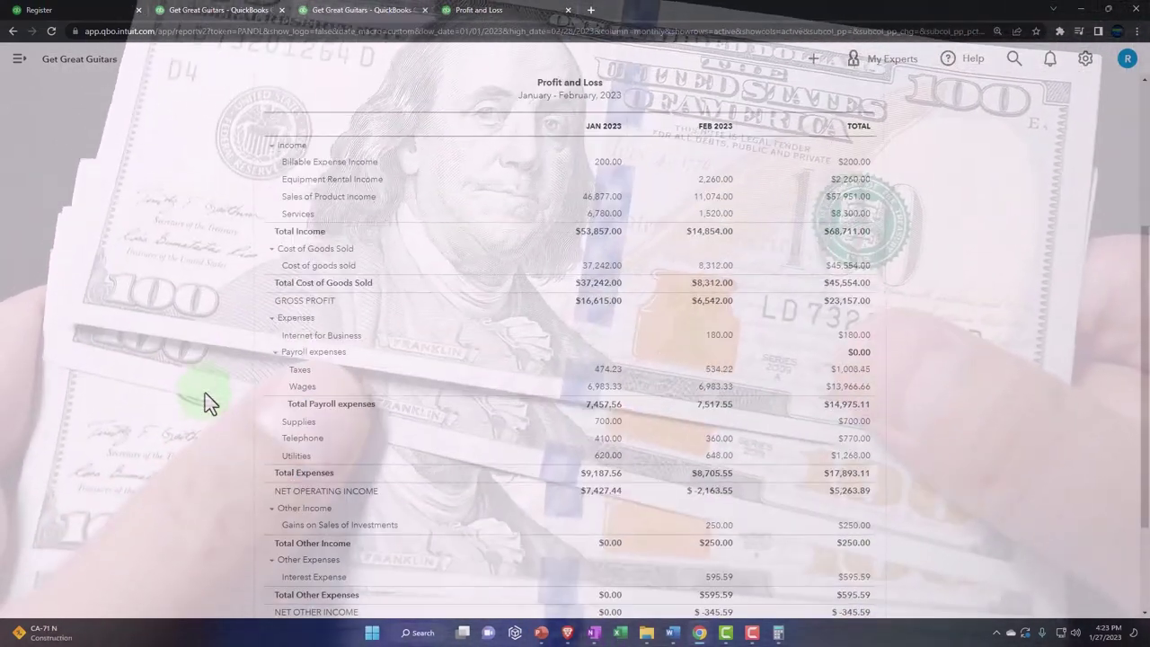